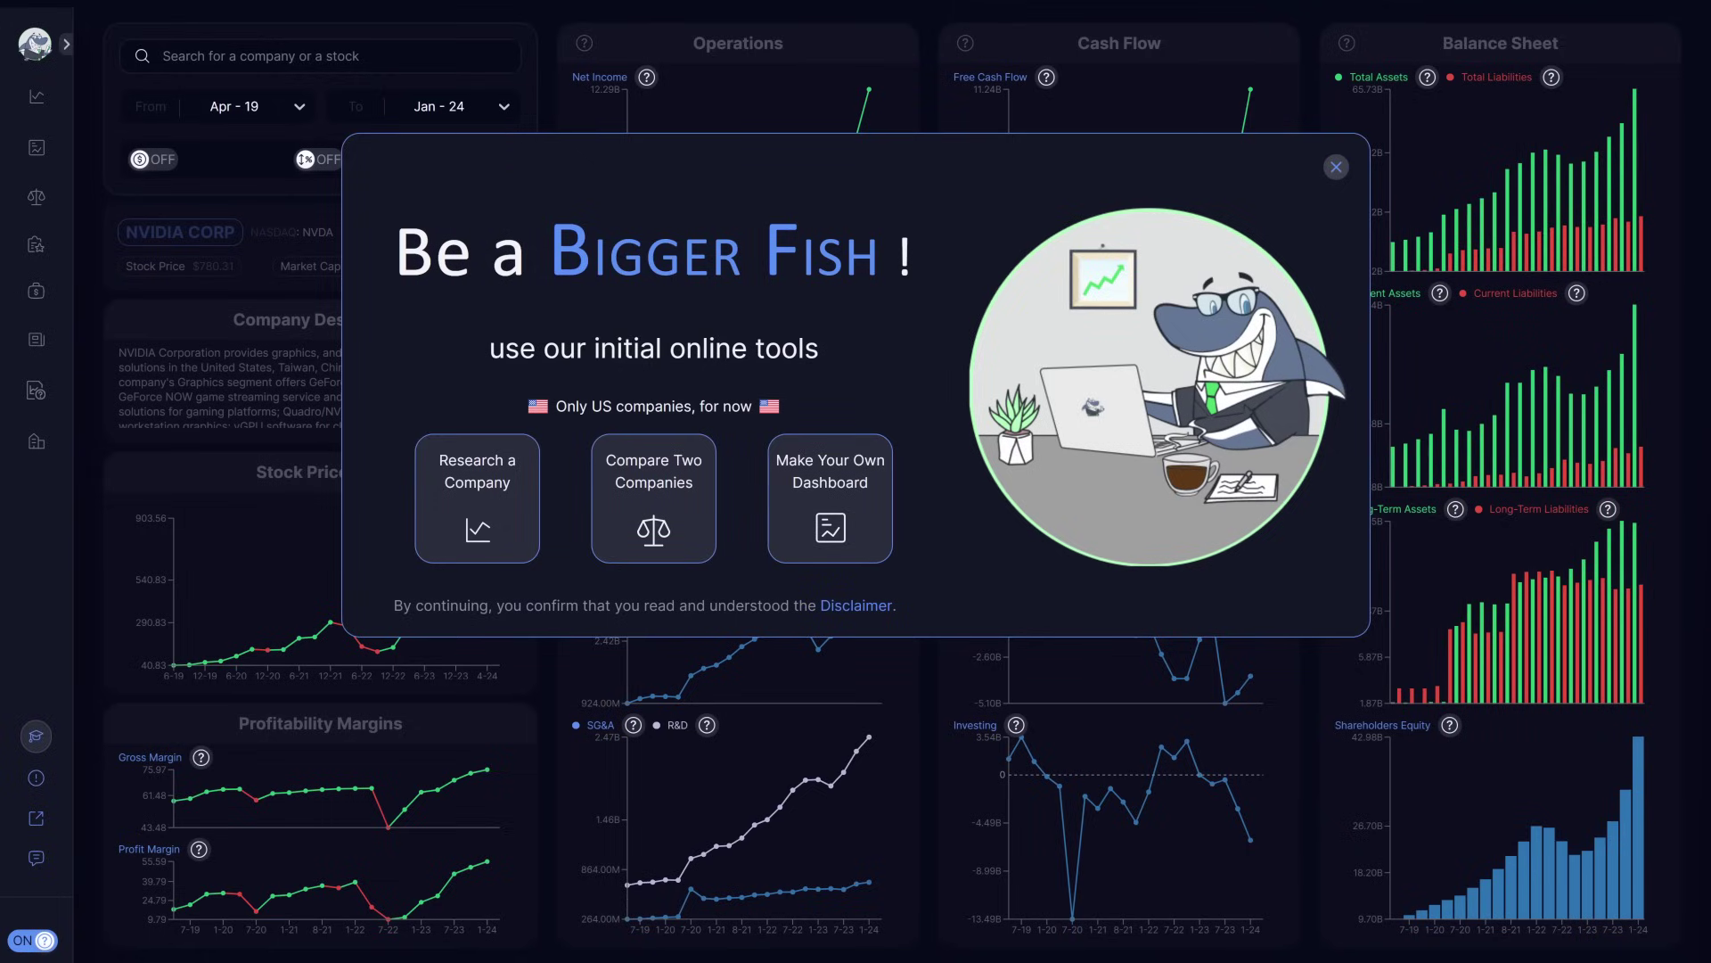
- Start the two-company comparison tool and choose Alphabet (GOOGL) as the first company
{"action": "left_click", "coordinate": [654, 507]}
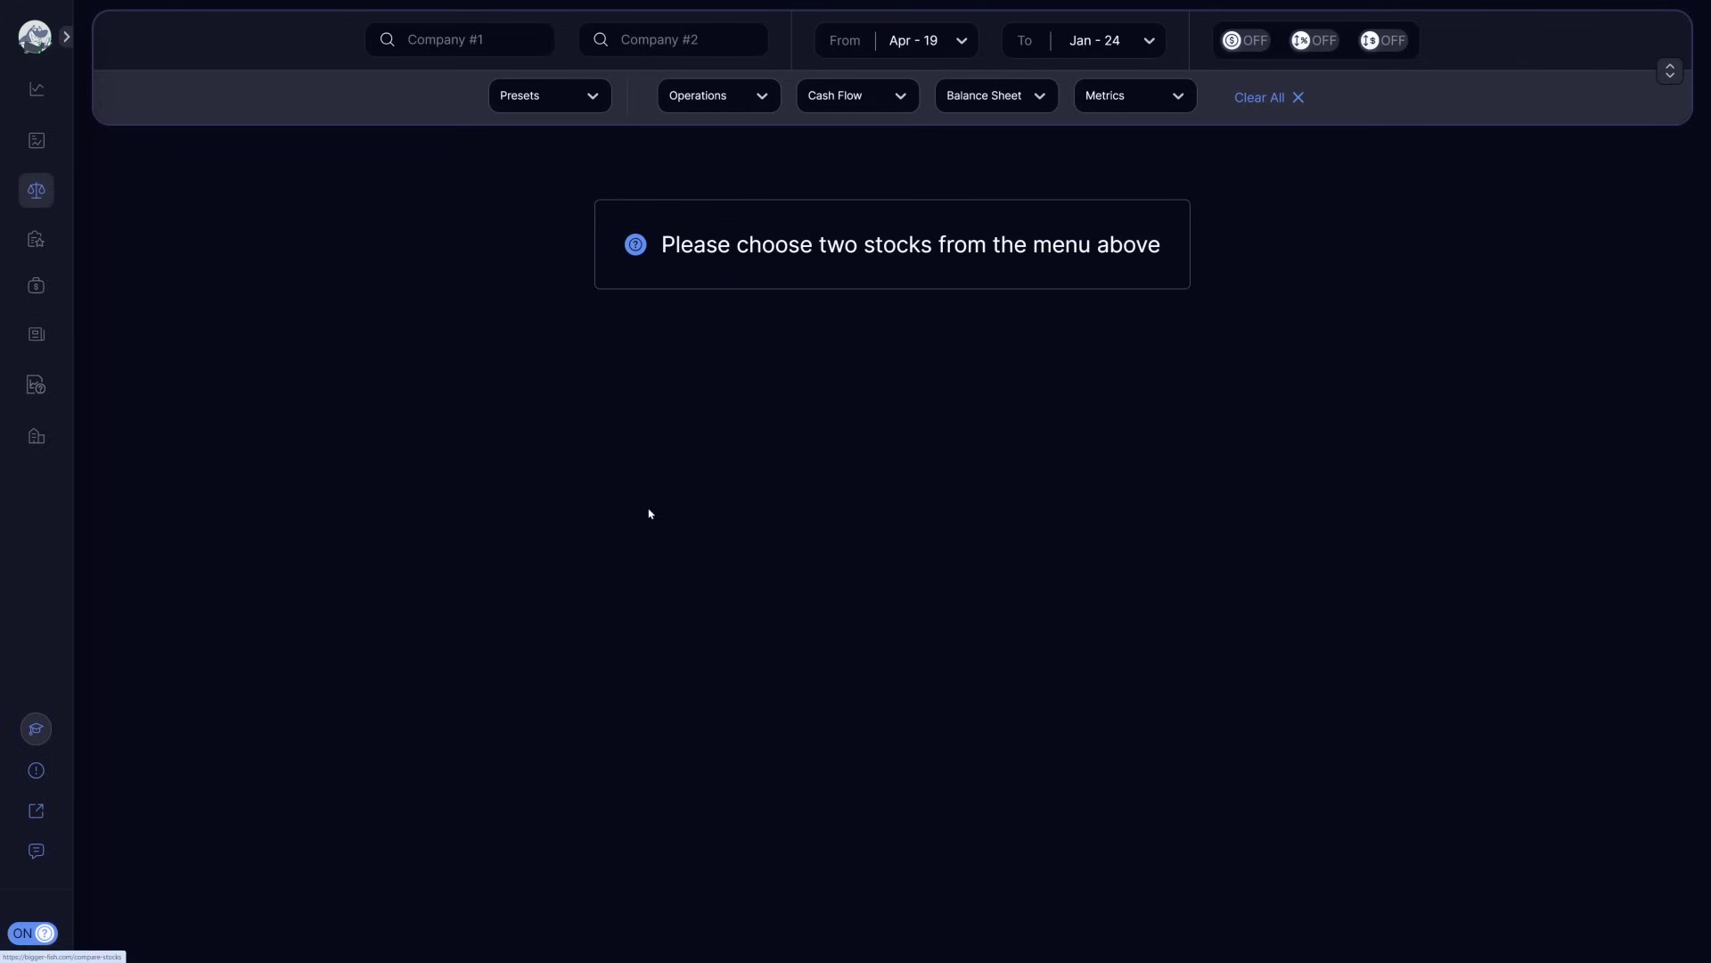
{"action": "left_click", "coordinate": [478, 36]}
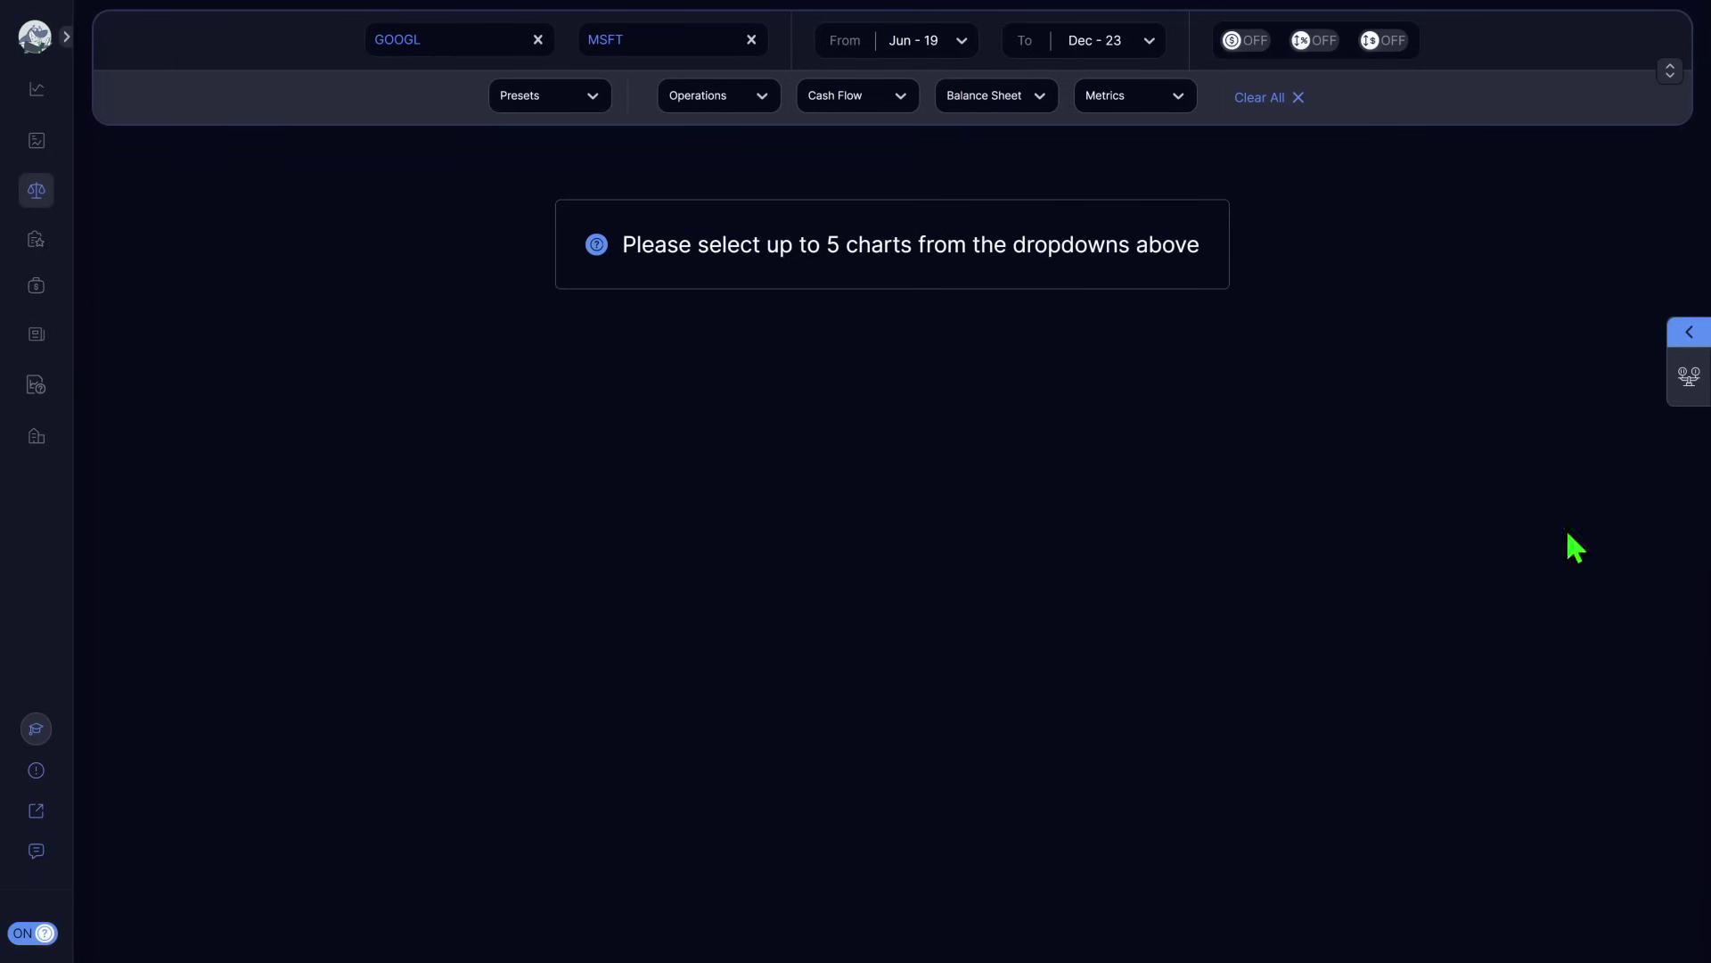
- Add a Total Revenue chart with $ labels on every point, choose Alphabet as winner, collapse Scorecard
{"action": "left_click", "coordinate": [709, 100]}
{"action": "type", "text": "tot"}
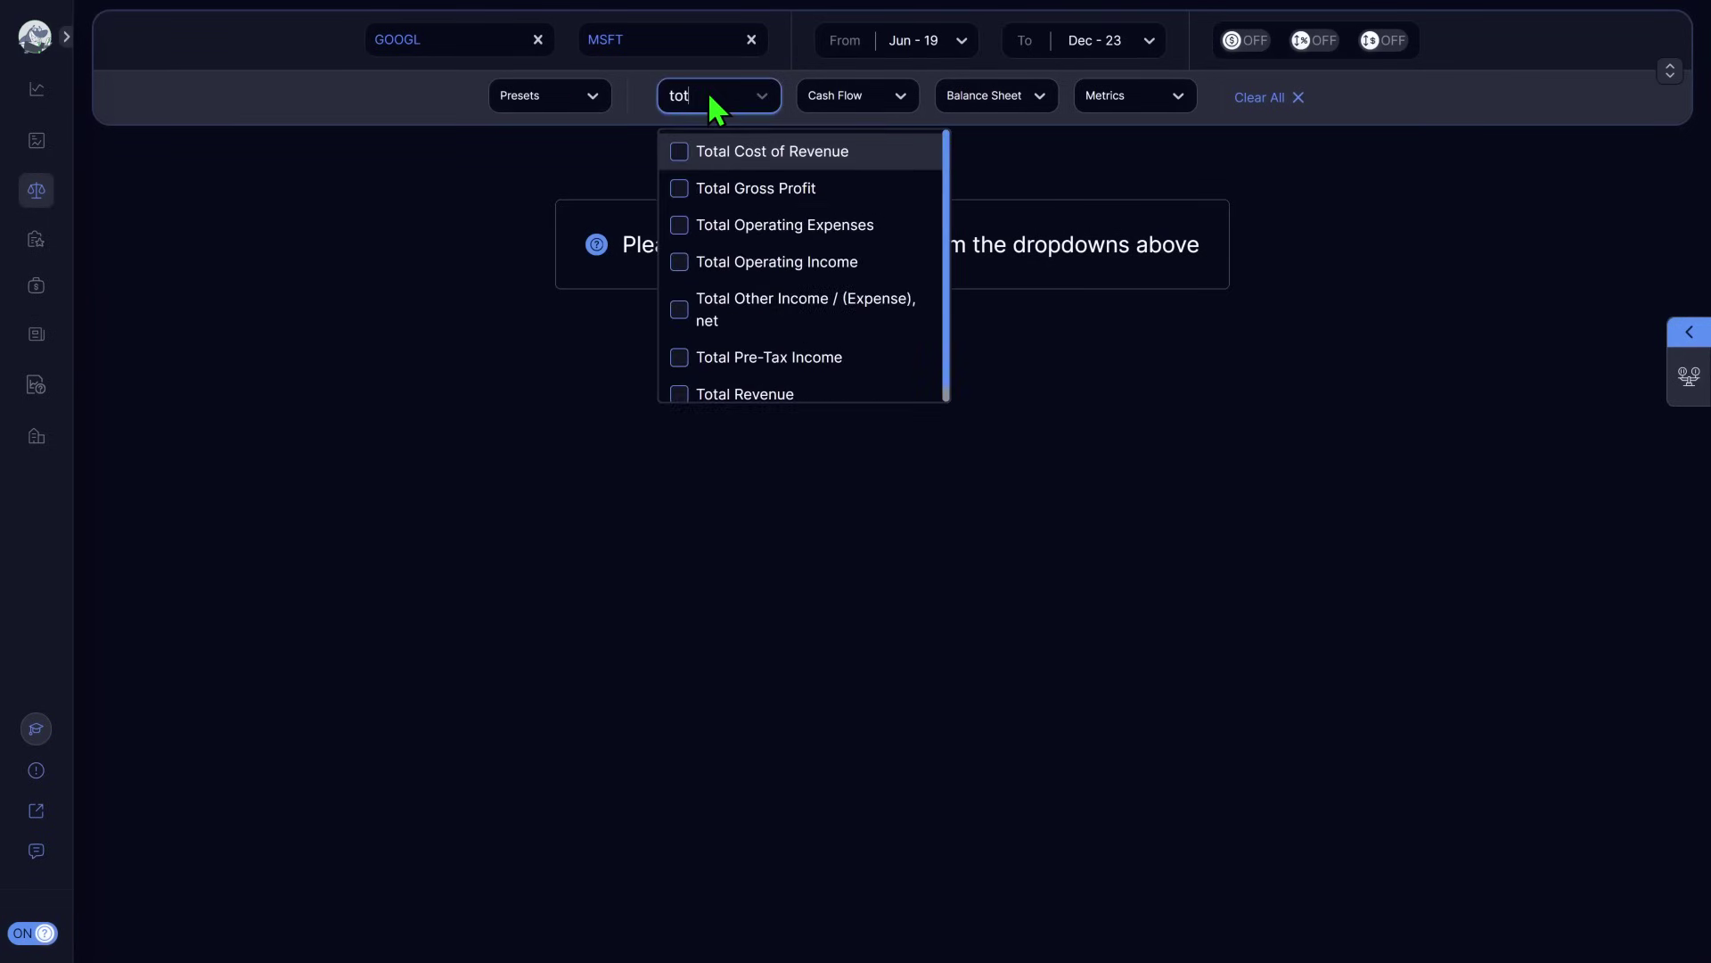
{"action": "type", "text": "al re"}
{"action": "key", "text": "Return"}
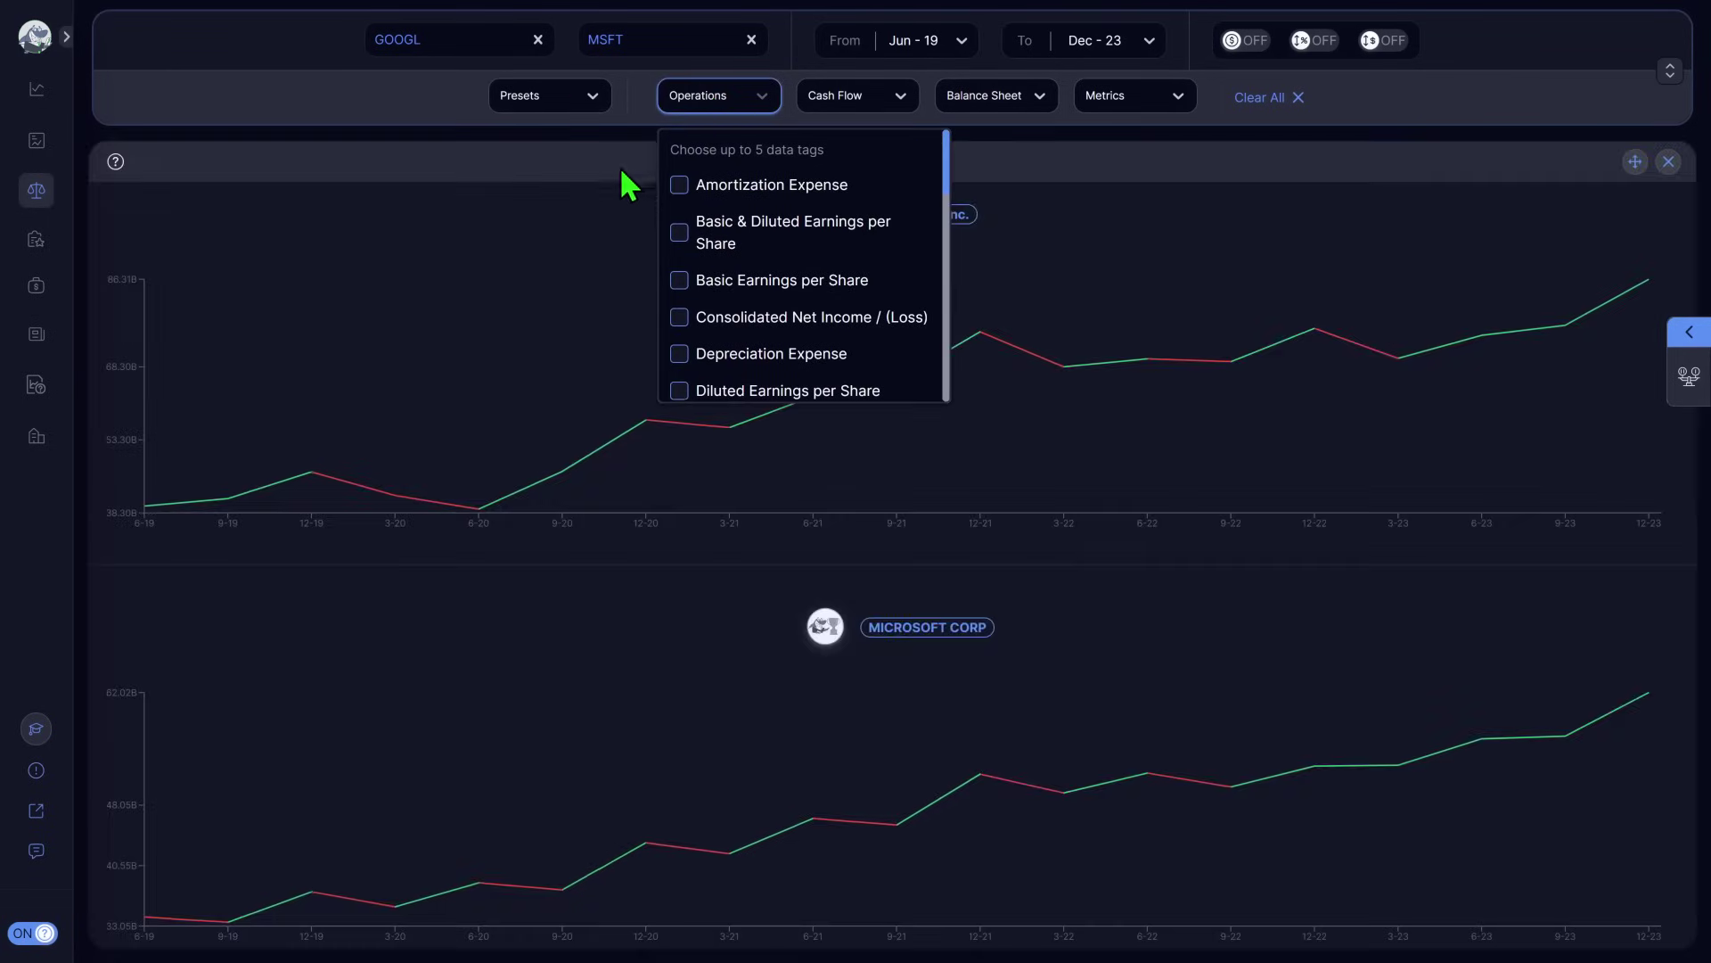
{"action": "left_click", "coordinate": [623, 181]}
{"action": "mouse_move", "coordinate": [1064, 367]}
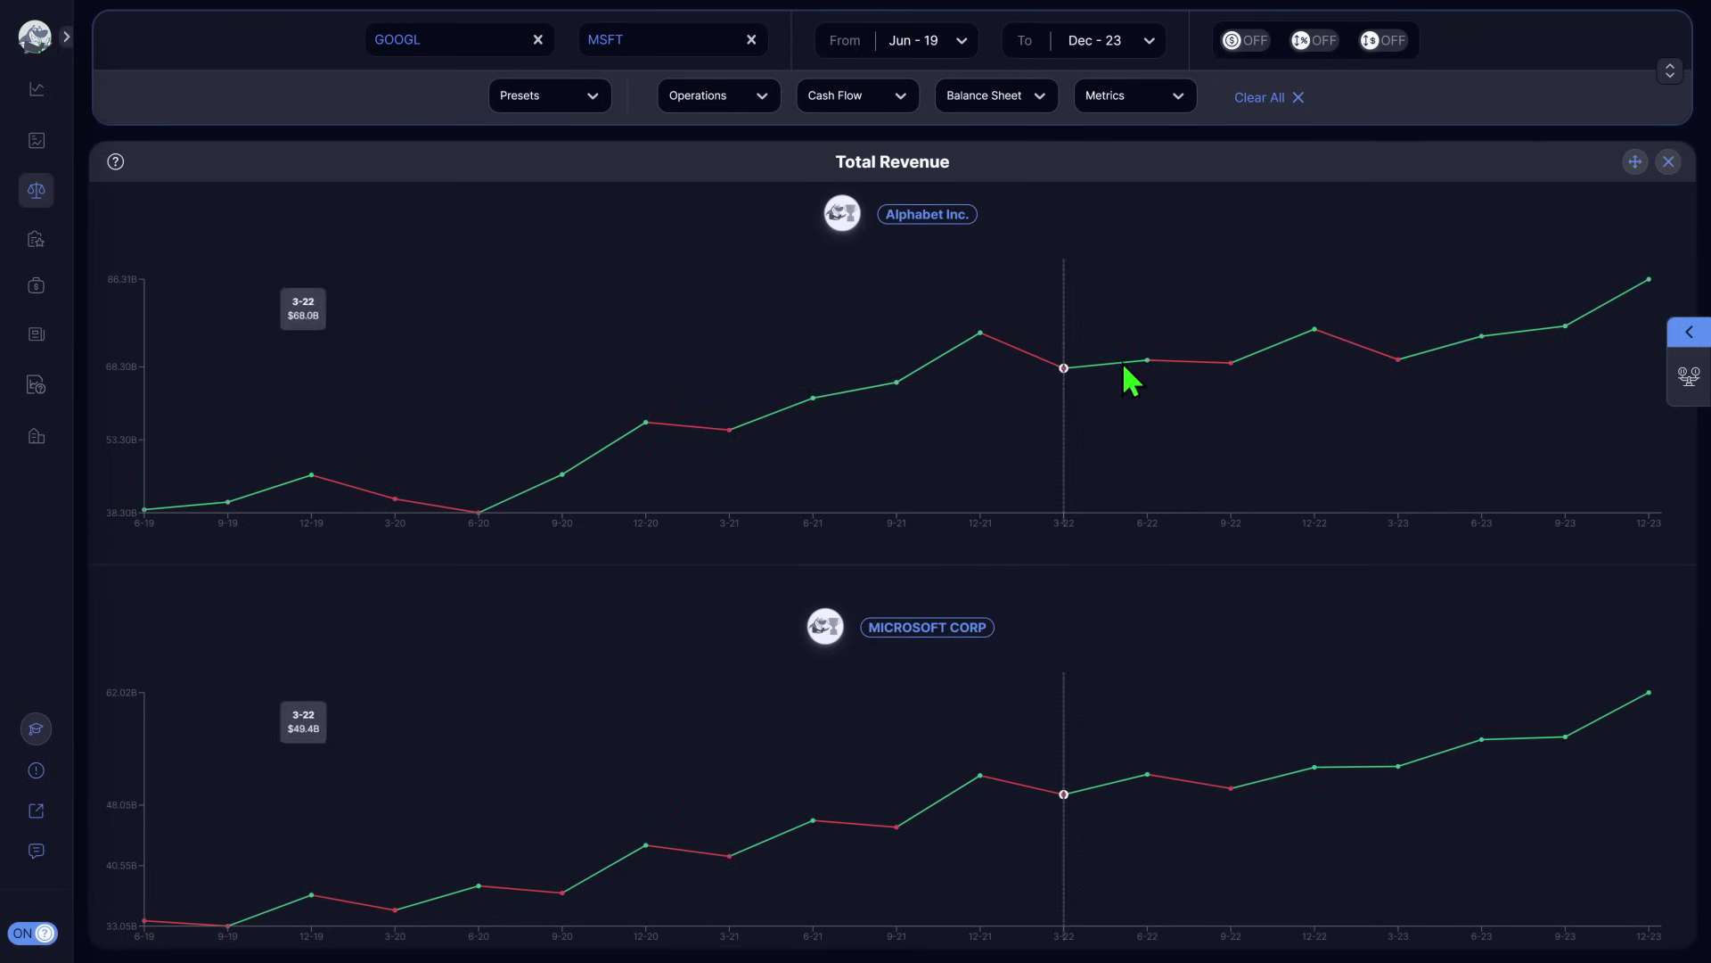
{"action": "left_click", "coordinate": [1248, 42]}
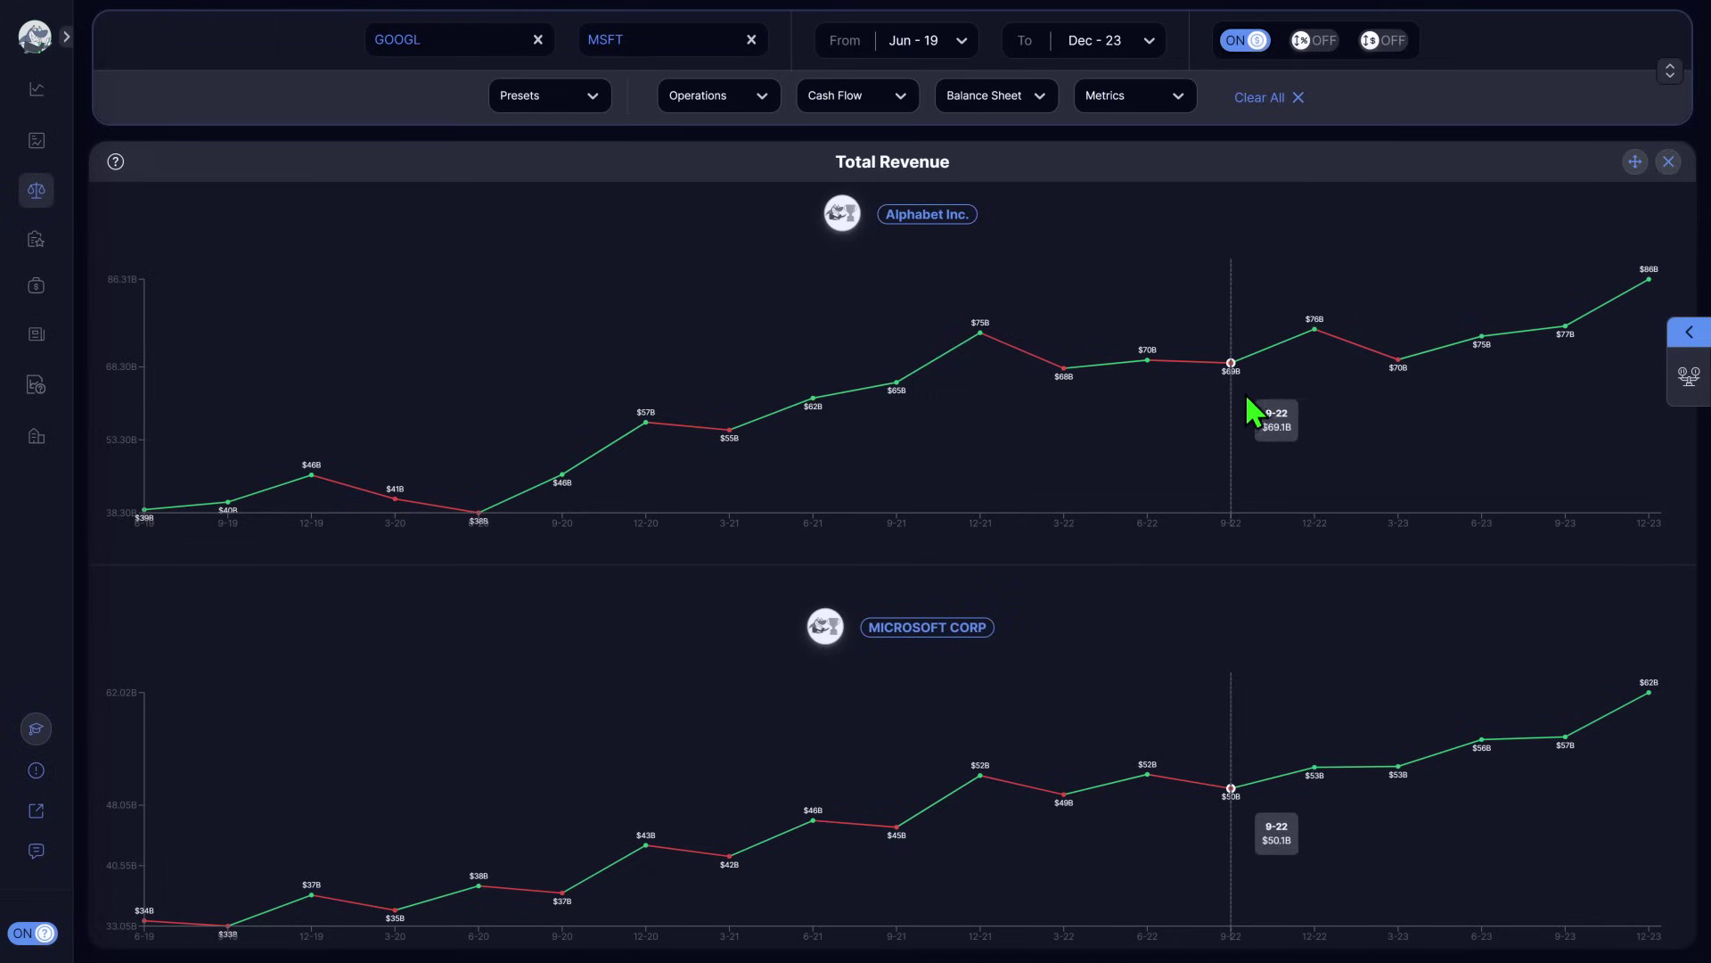
{"action": "left_click", "coordinate": [842, 216]}
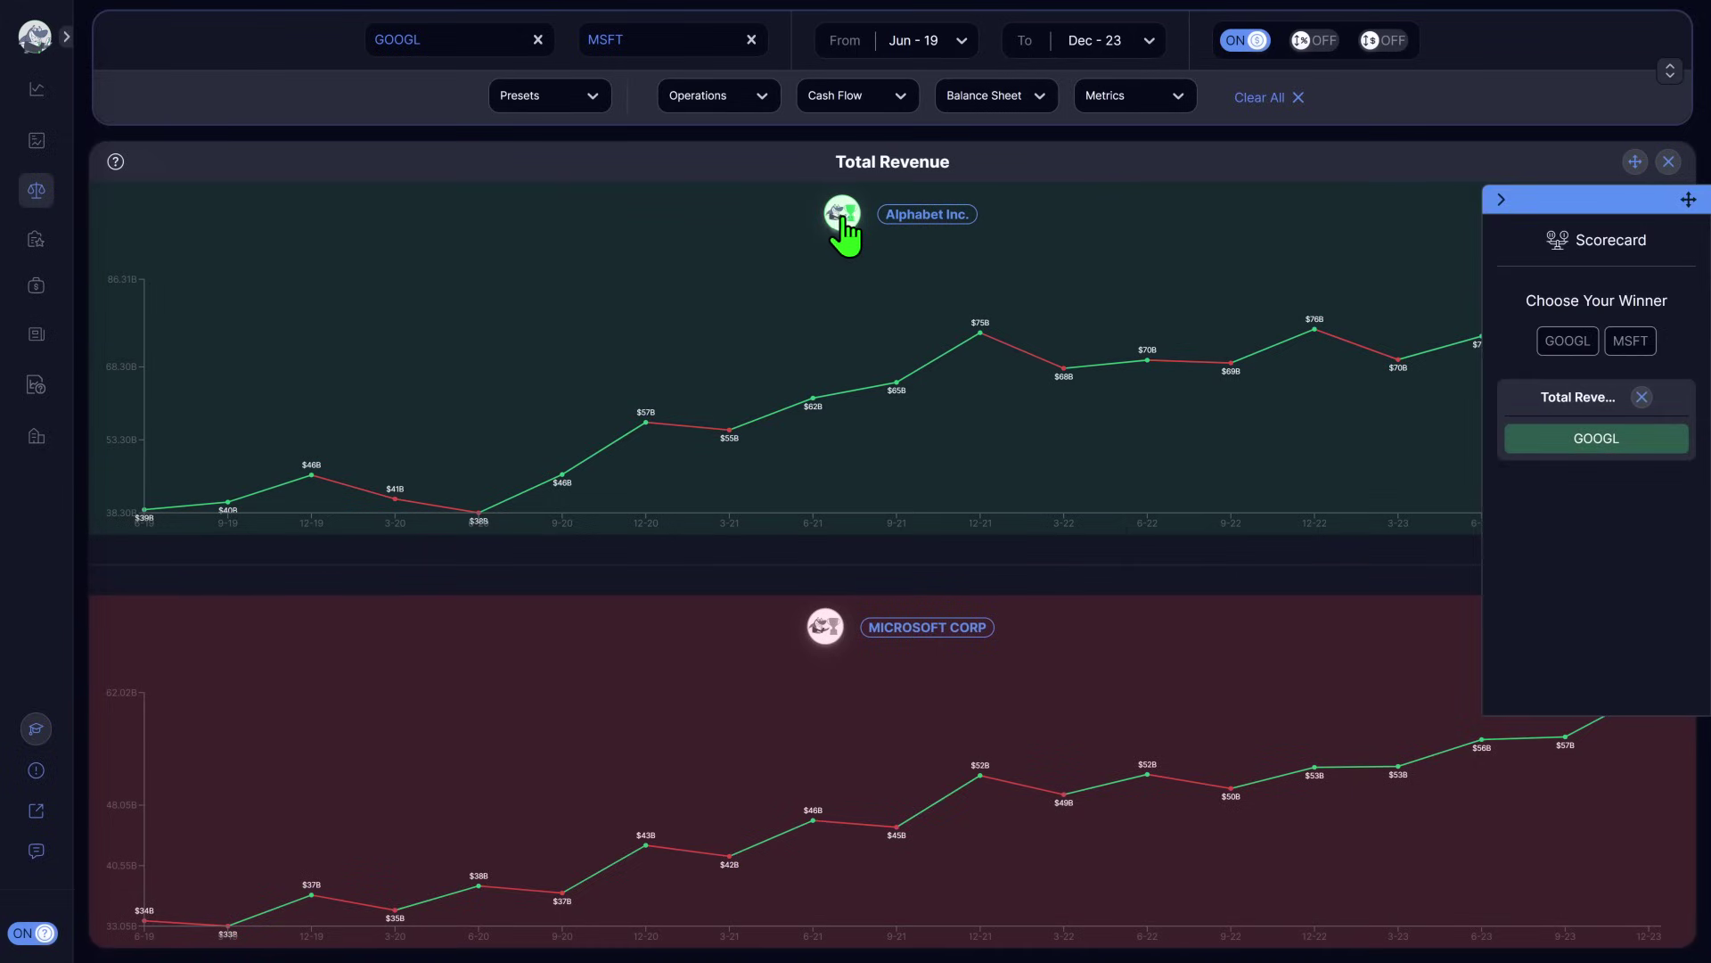
{"action": "left_click", "coordinate": [1495, 201]}
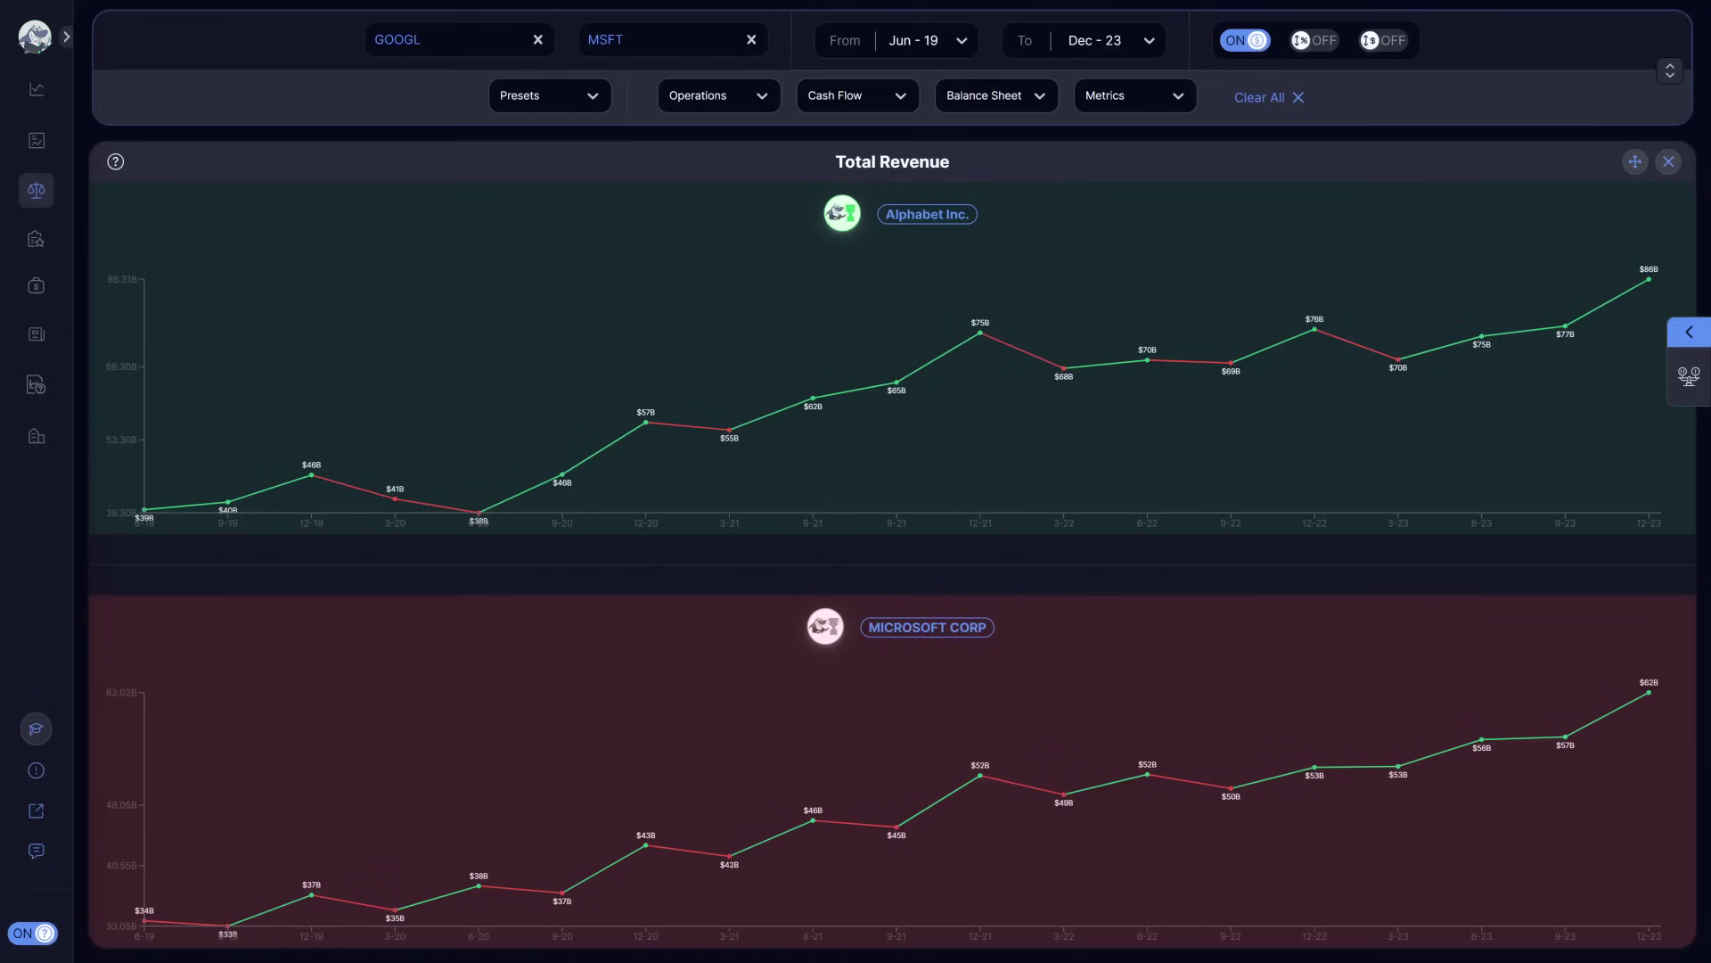
- Add the Consolidated Net Income / (Loss) operations chart and choose Microsoft as its winner
{"action": "left_click", "coordinate": [719, 104]}
{"action": "type", "text": "net"}
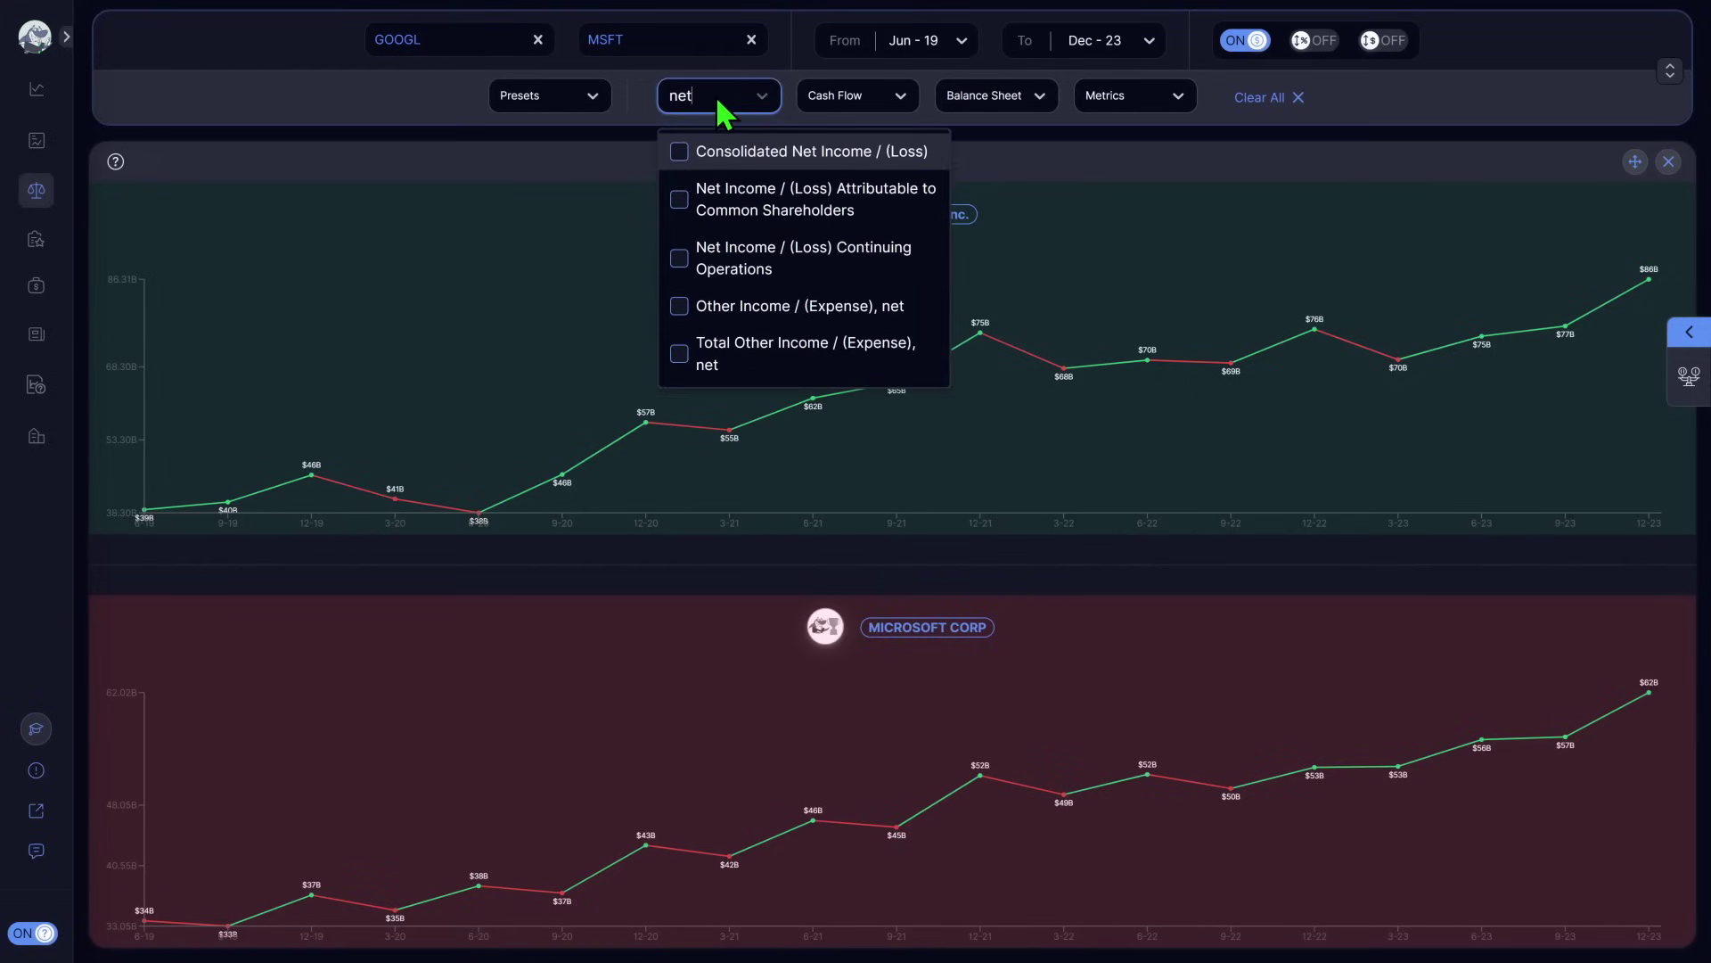
{"action": "type", "text": " i"}
{"action": "key", "text": "BackSpace"}
{"action": "key", "text": "BackSpace"}
{"action": "key", "text": "BackSpace"}
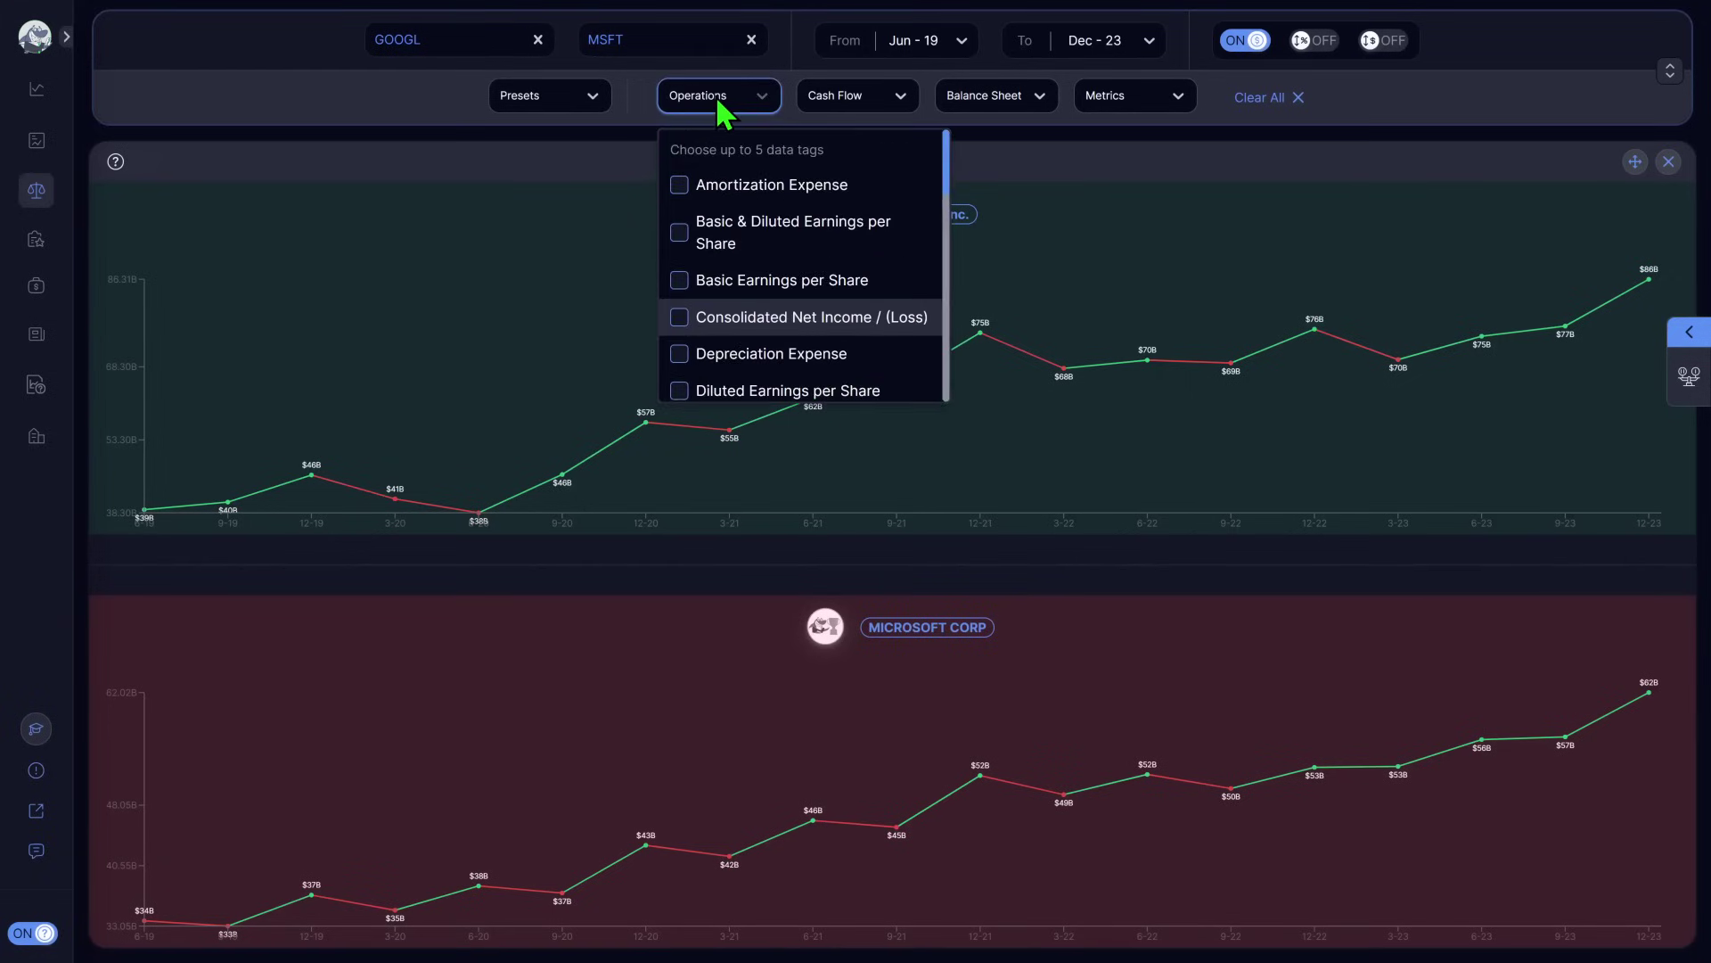
{"action": "key", "text": "Return"}
{"action": "left_click", "coordinate": [1024, 160]}
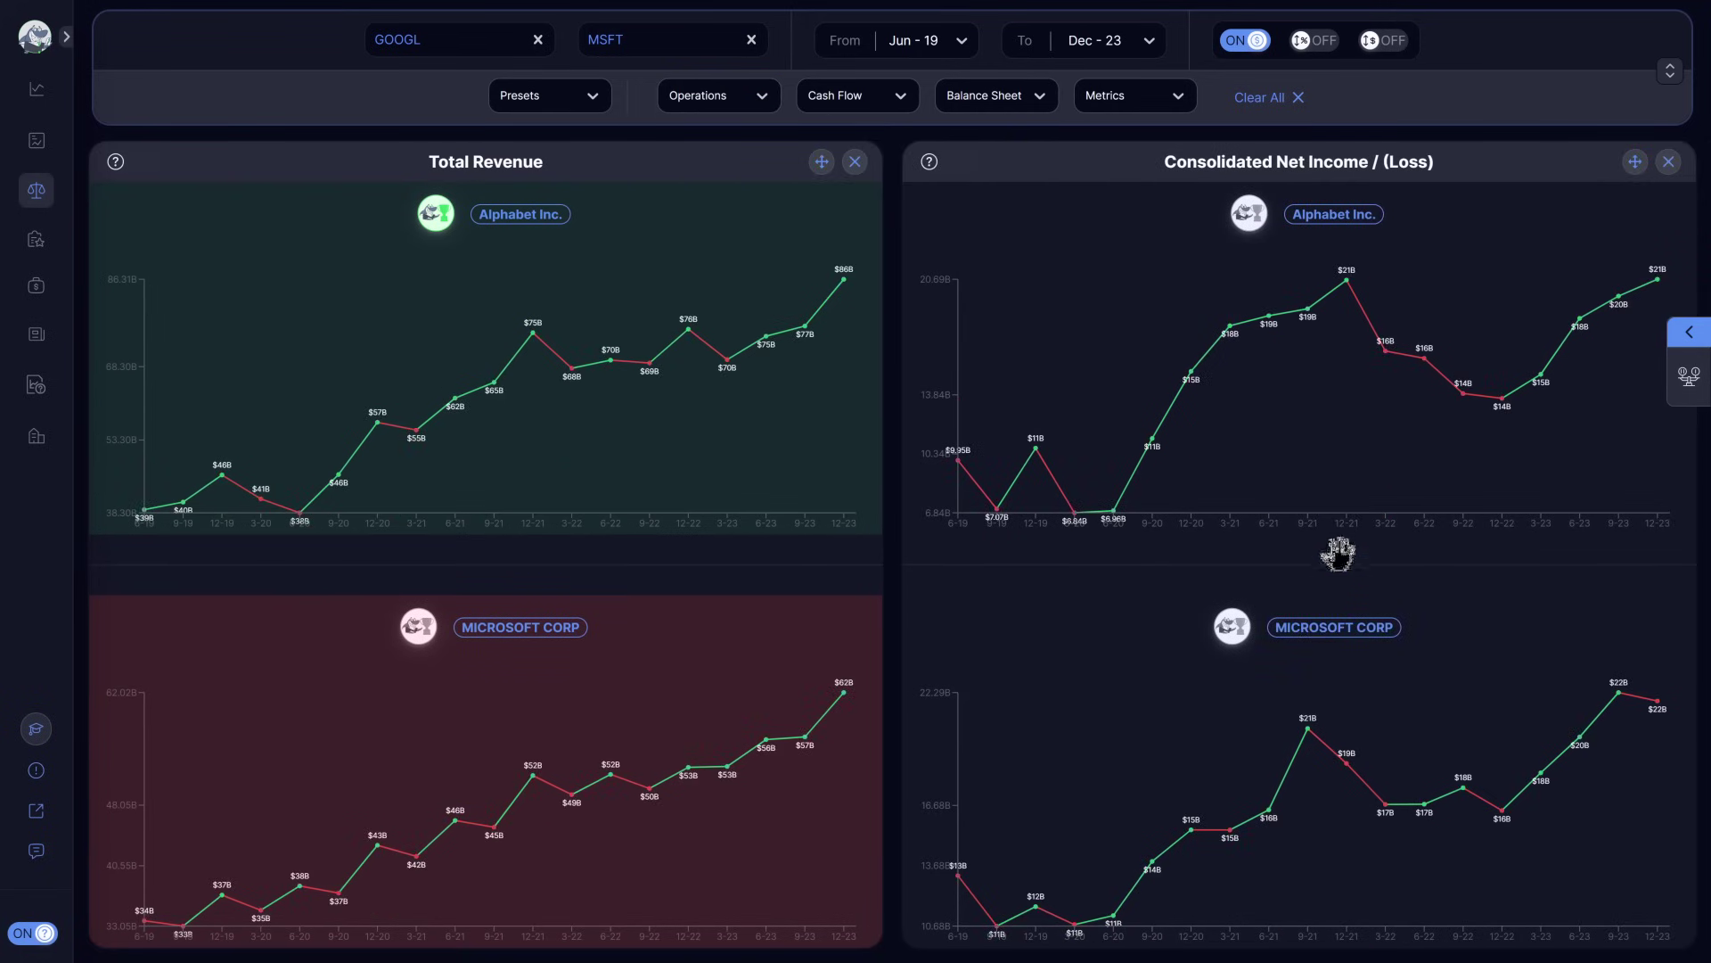
{"action": "mouse_move", "coordinate": [1230, 502]}
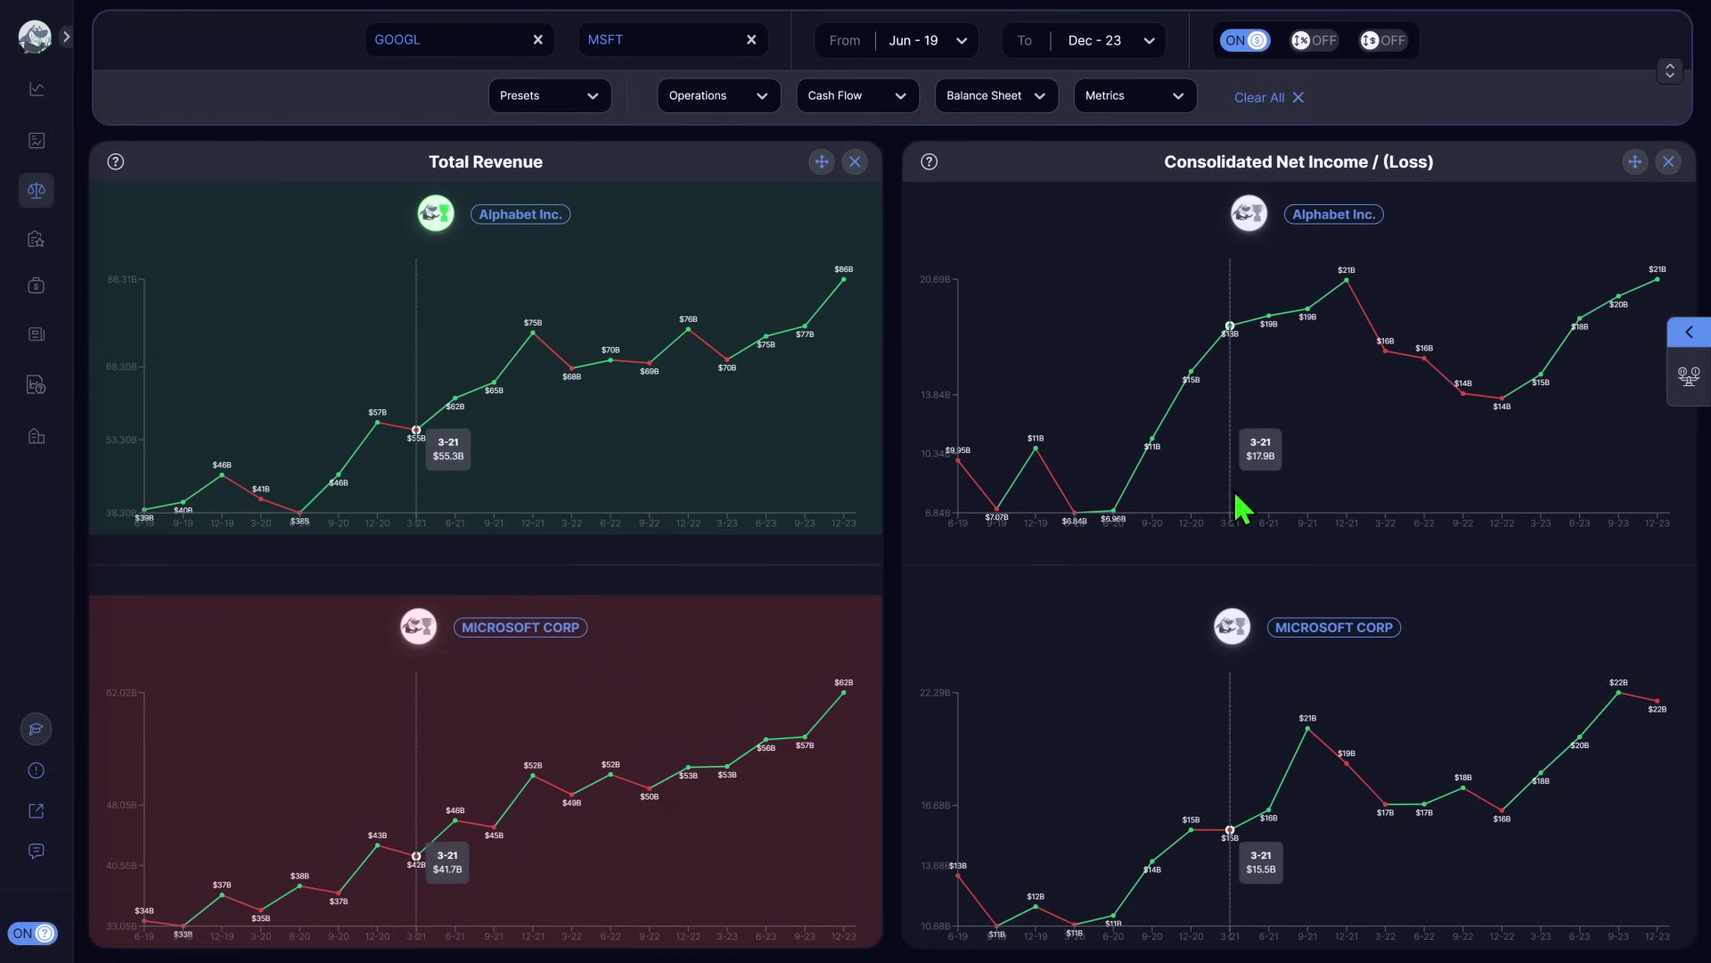
{"action": "left_click", "coordinate": [1231, 628]}
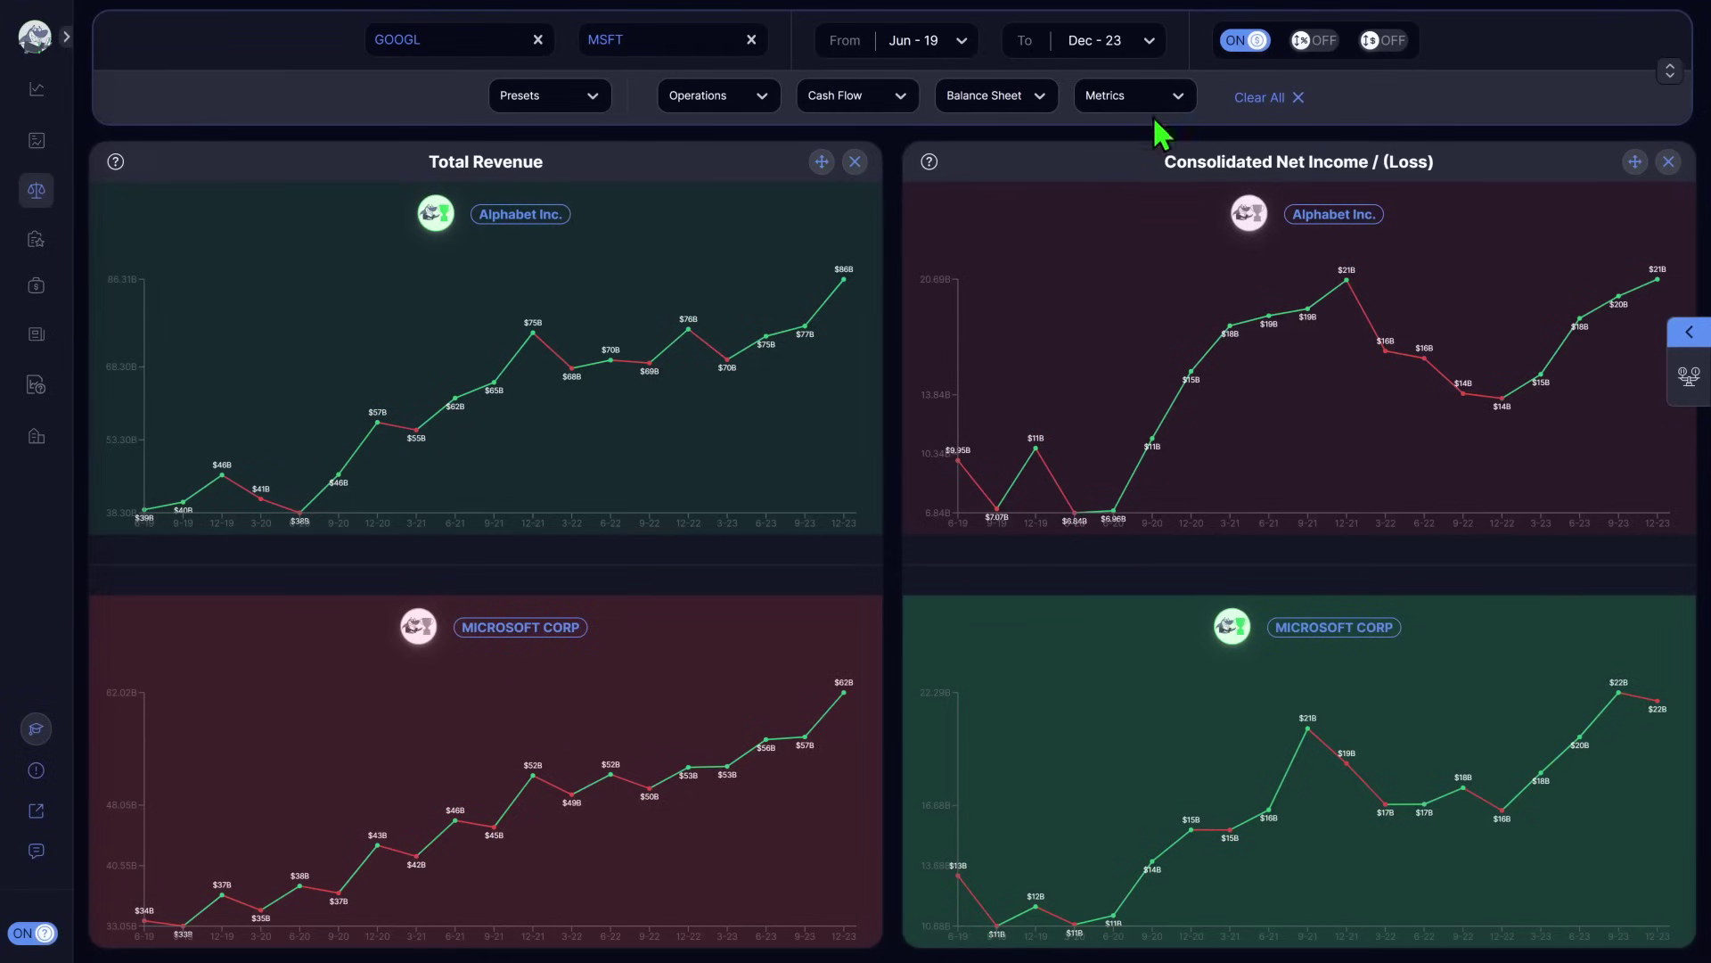
- Add the Gross Margin metric chart for both companies and choose Microsoft as its winner
{"action": "left_click", "coordinate": [1129, 100]}
{"action": "type", "text": "gross"}
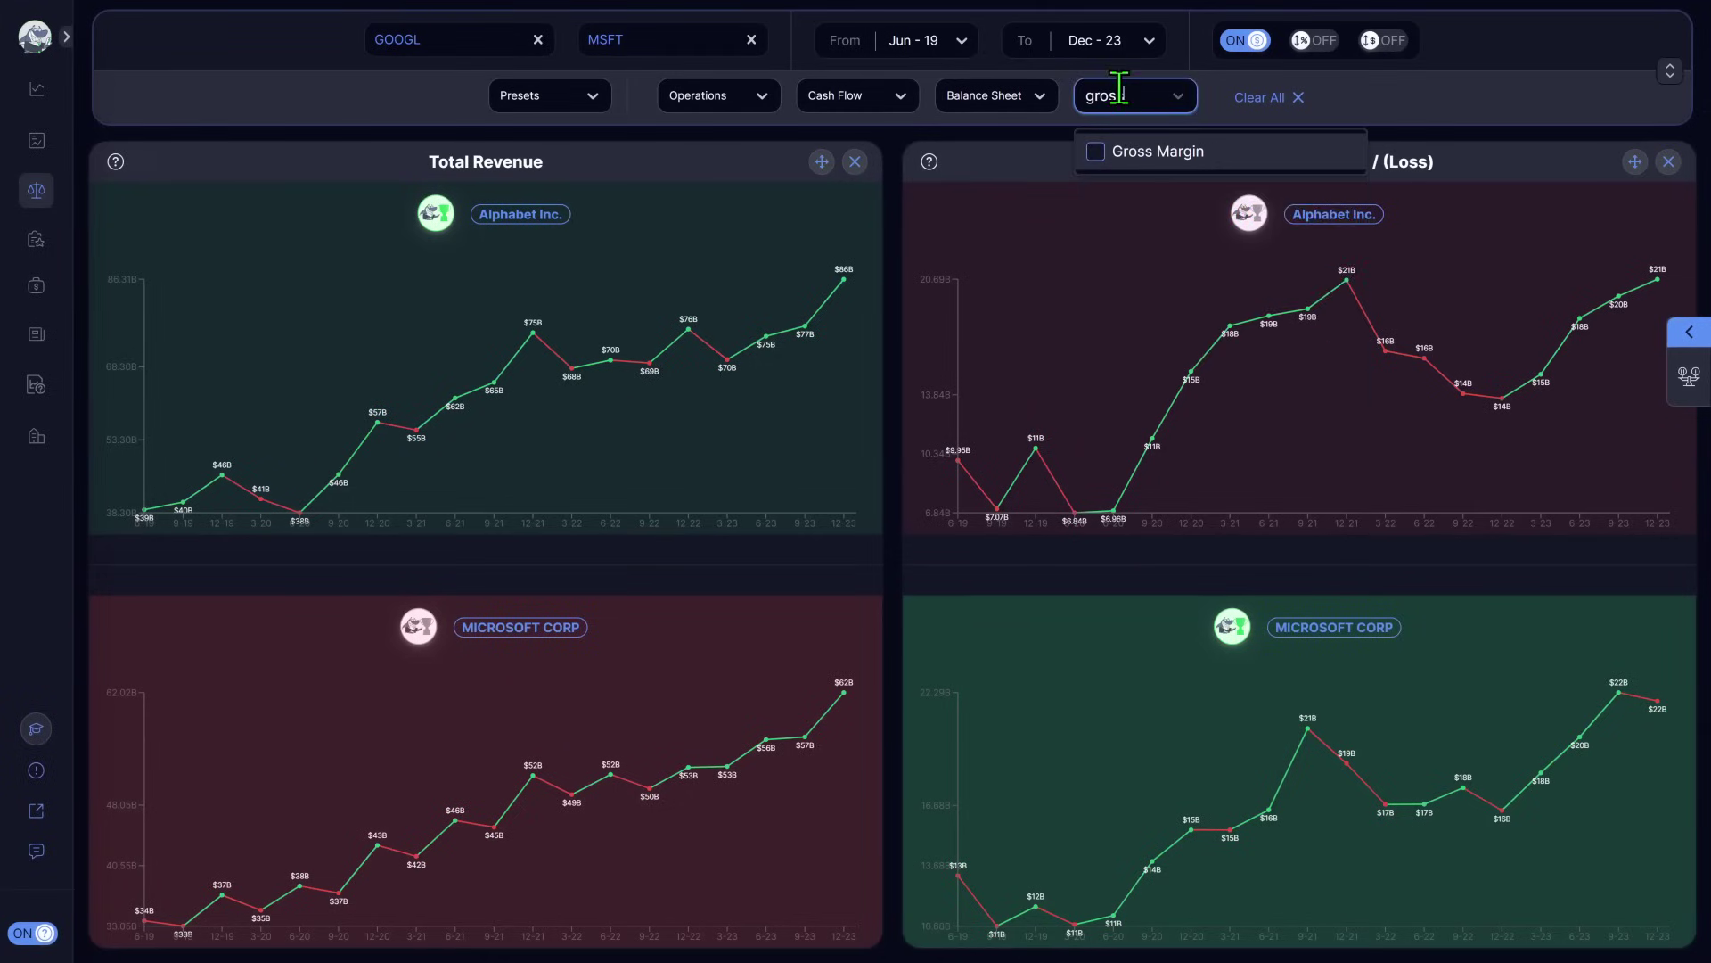
{"action": "key", "text": "Return"}
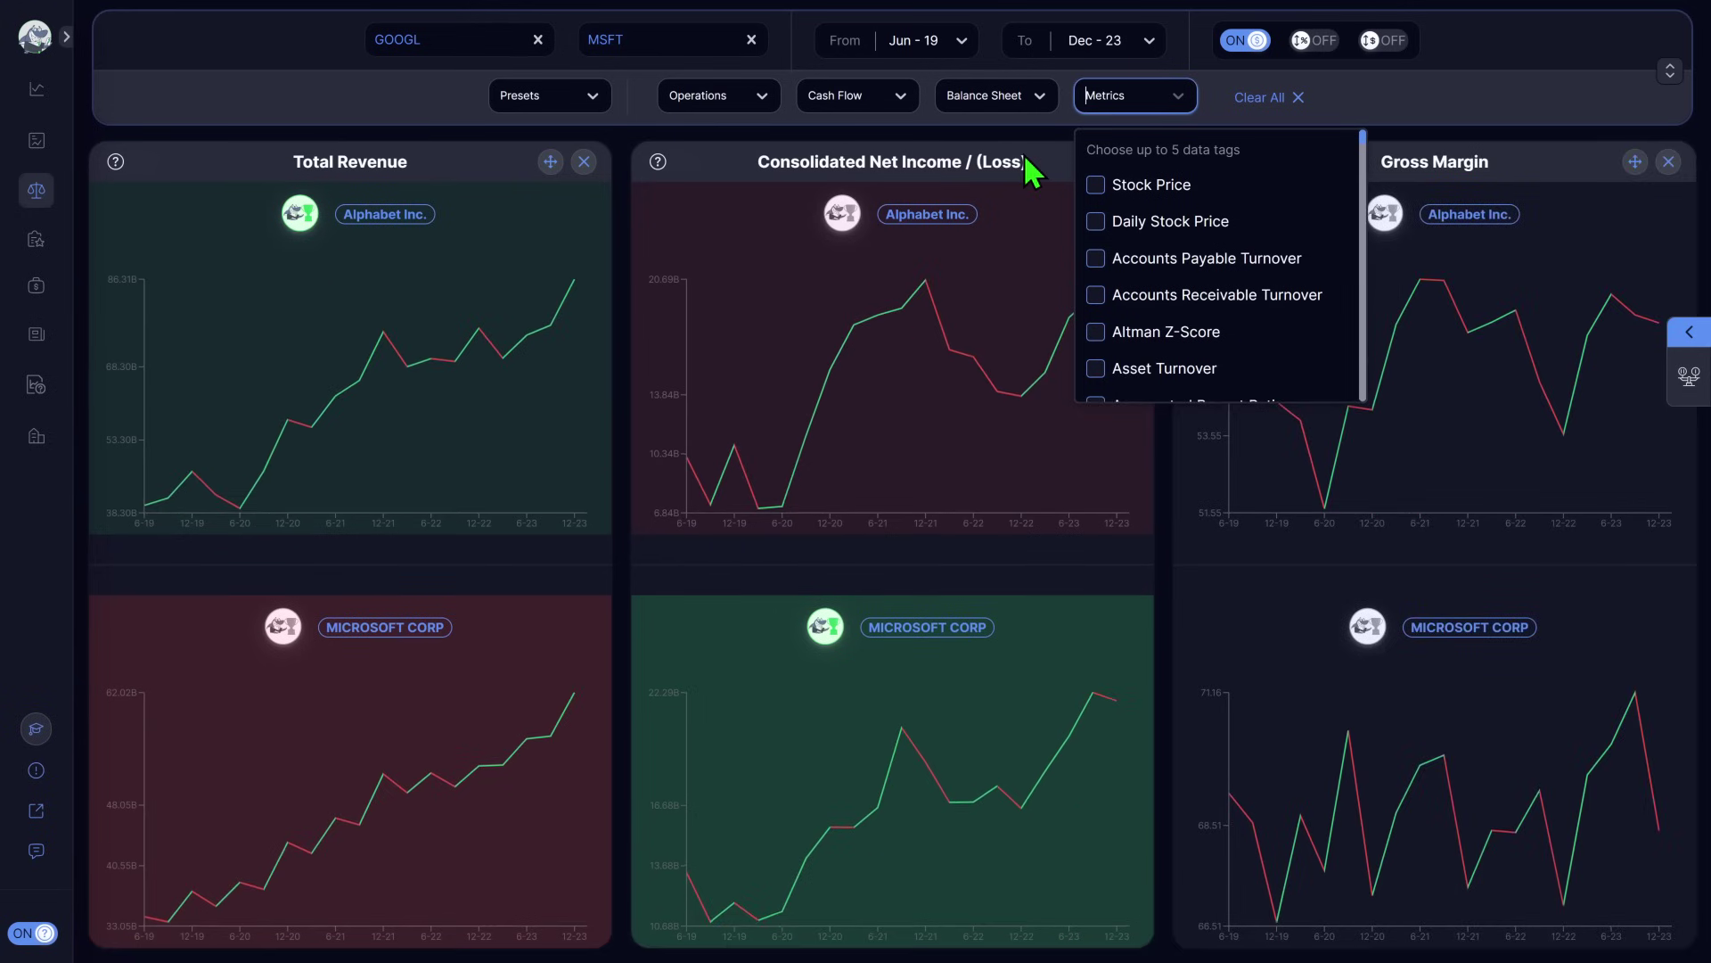
{"action": "left_click", "coordinate": [1023, 160]}
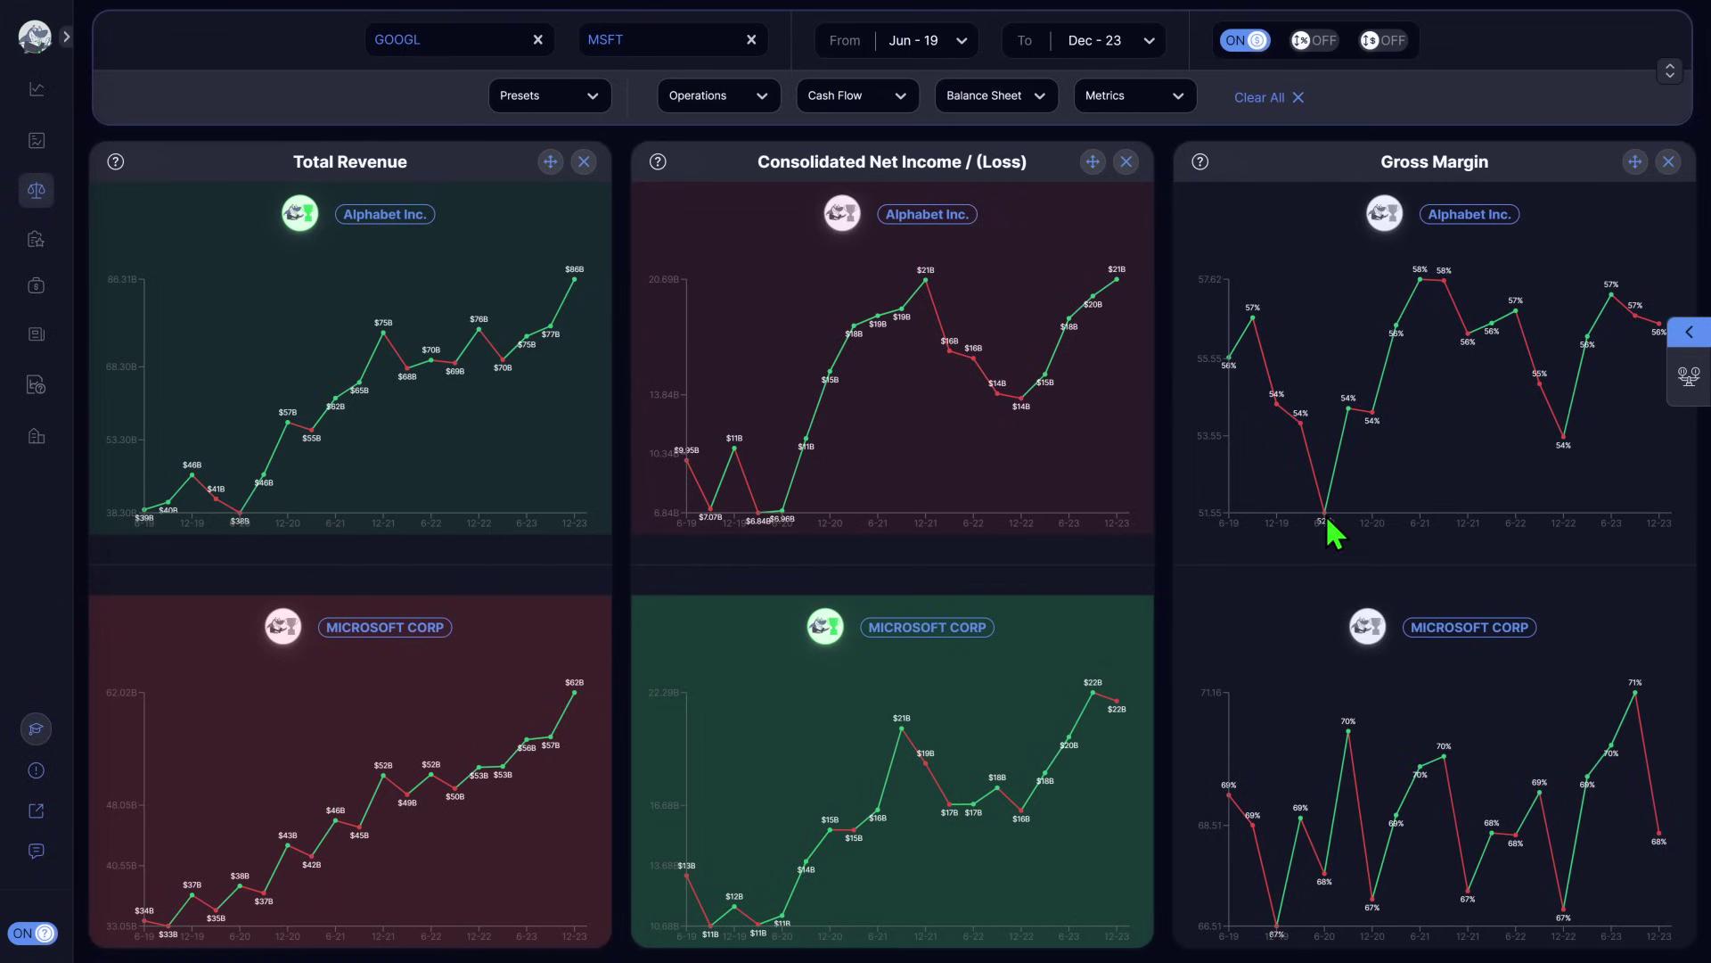
{"action": "mouse_move", "coordinate": [1398, 327]}
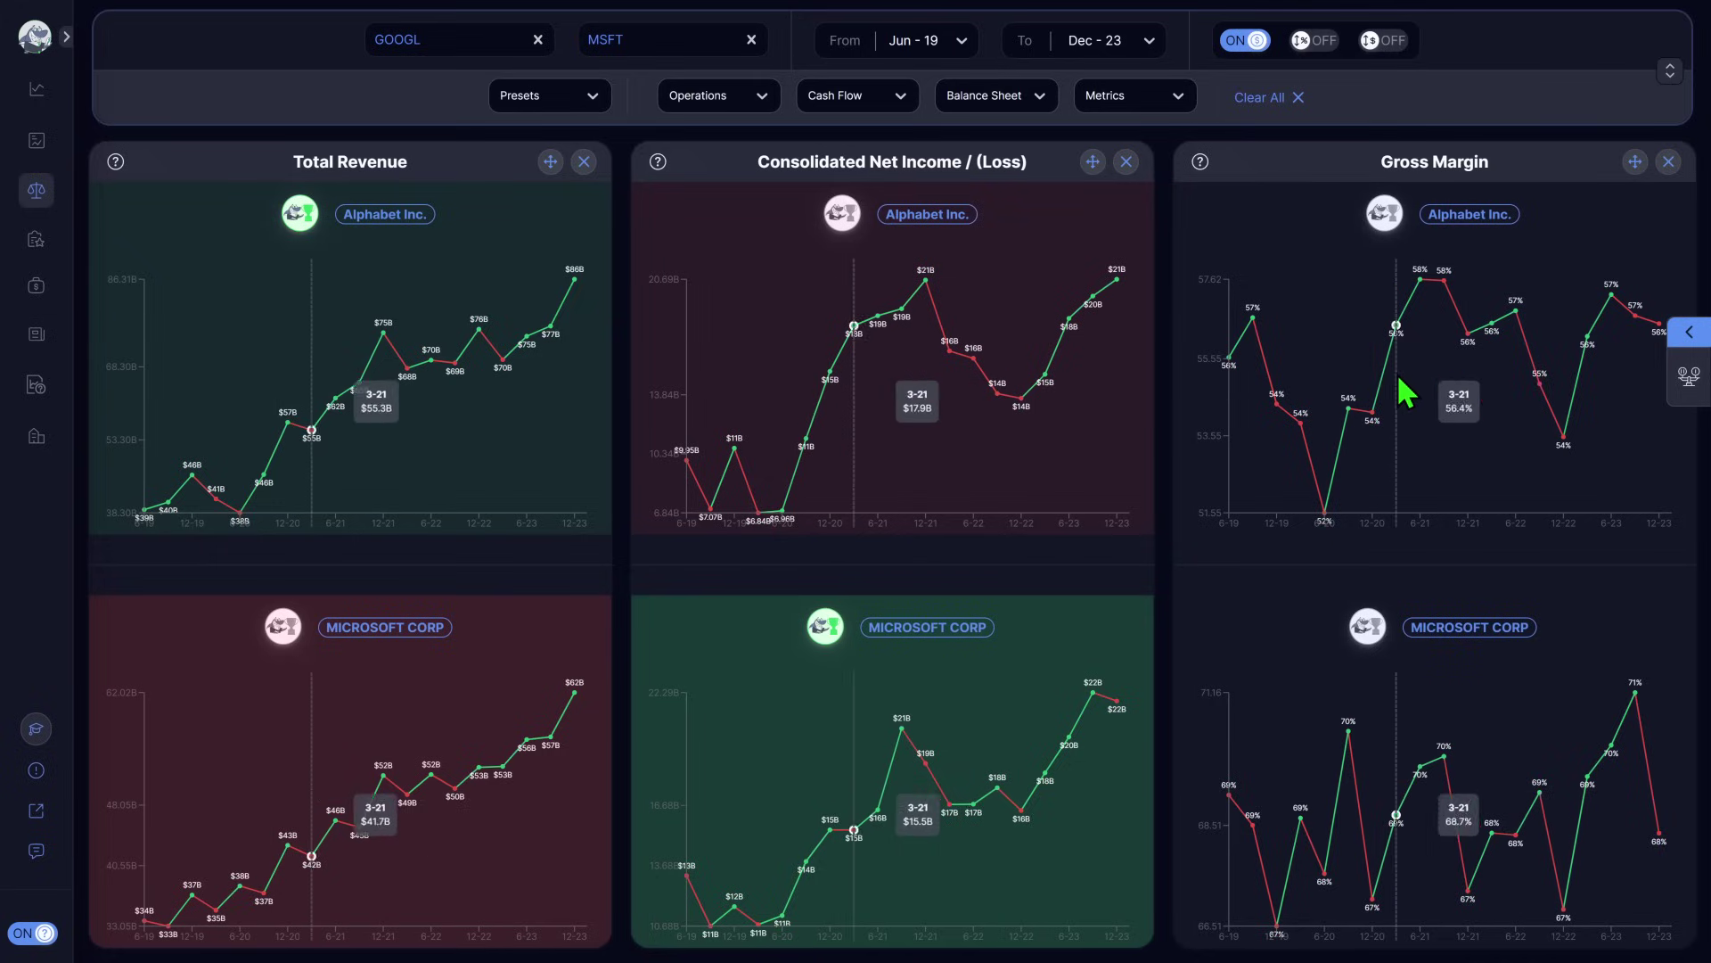
{"action": "left_click", "coordinate": [1372, 625]}
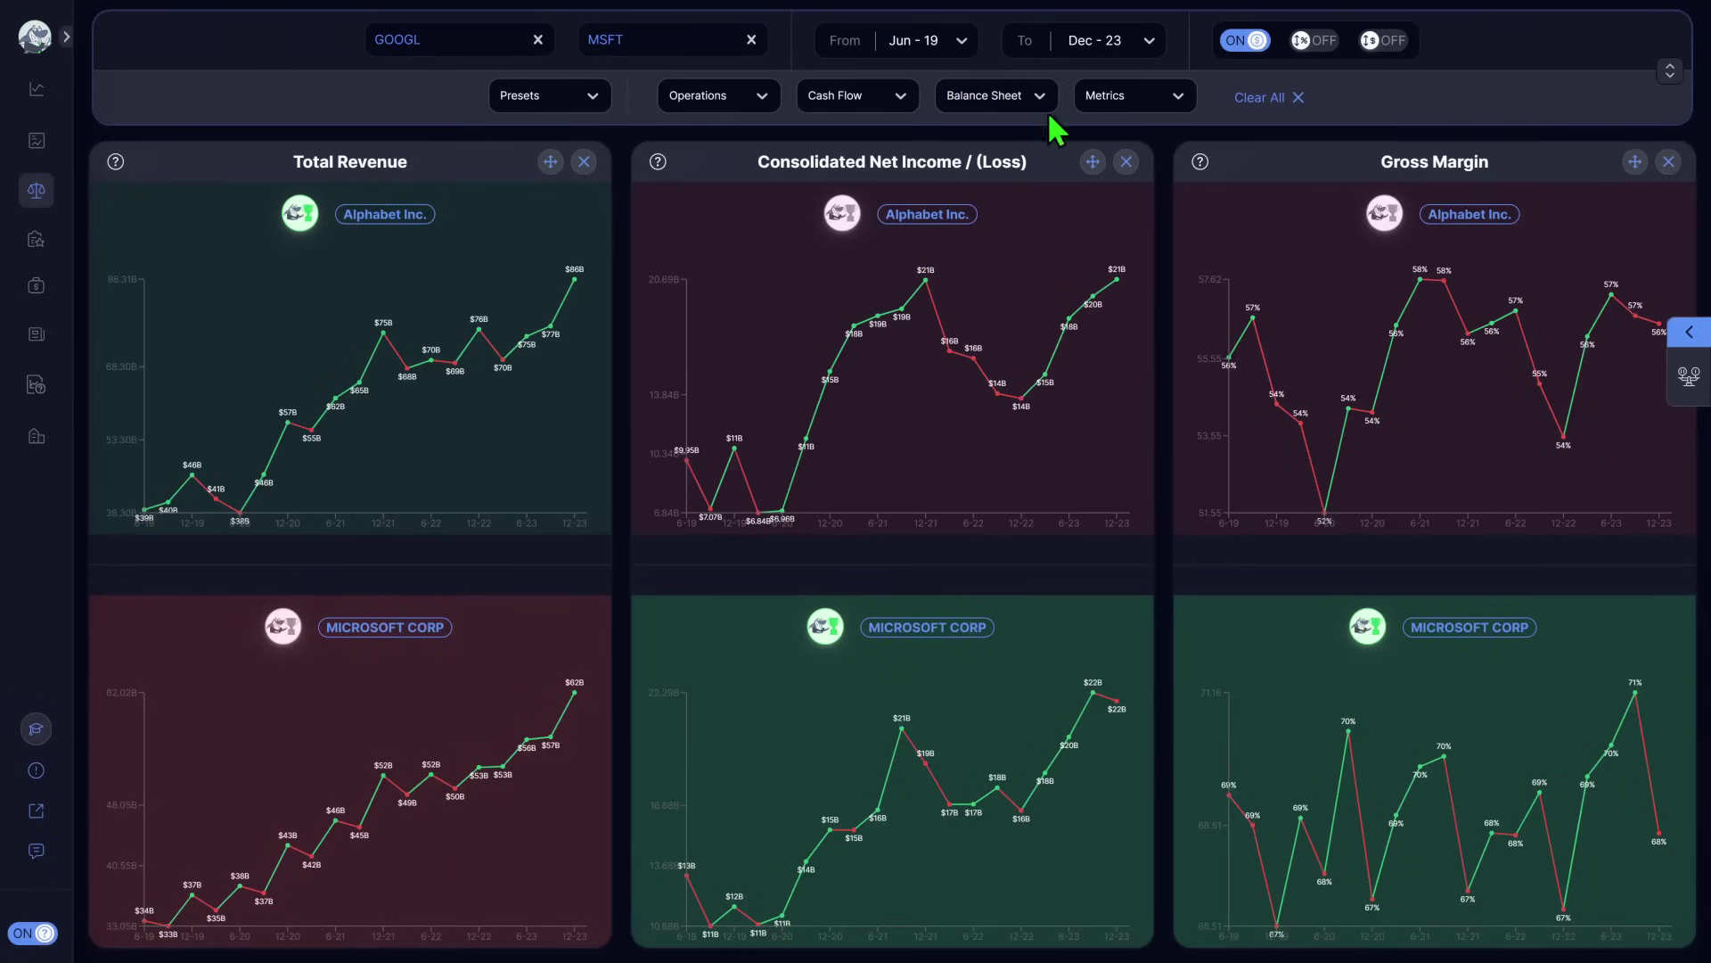
- Add the Profit (Net Income) Margin metric chart and choose Microsoft as its winner
{"action": "left_click", "coordinate": [1110, 100]}
{"action": "type", "text": "pro"}
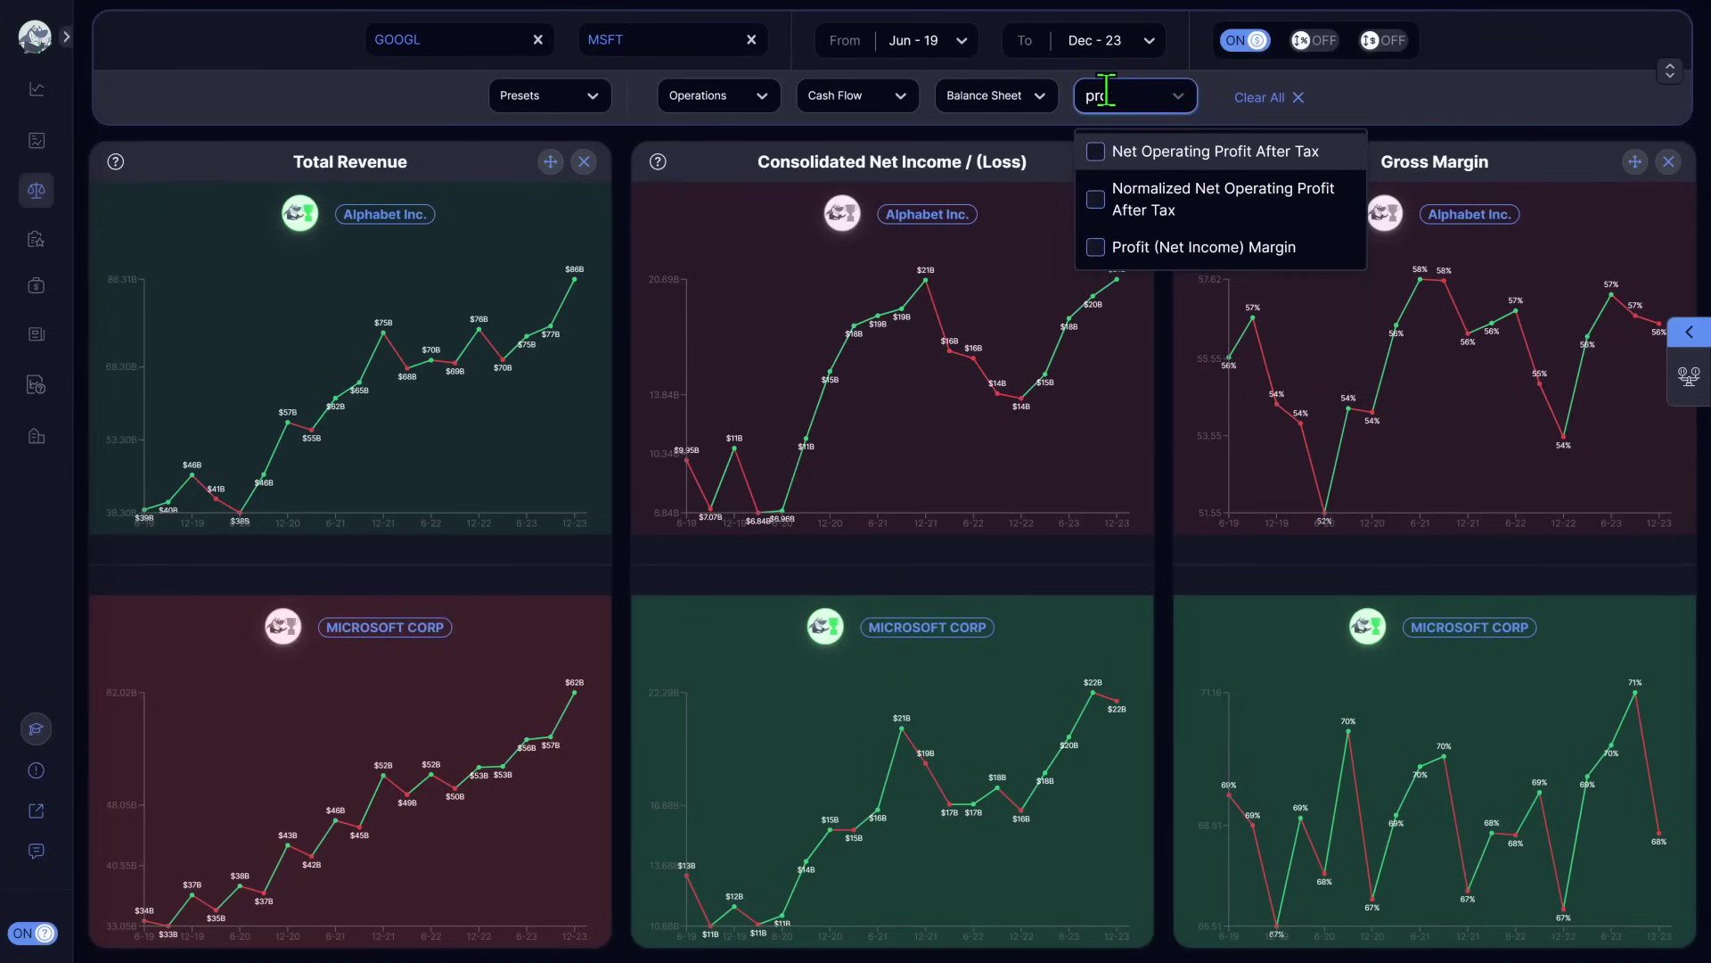
{"action": "key", "text": "BackSpace"}
{"action": "key", "text": "BackSpace"}
{"action": "key", "text": "BackSpace"}
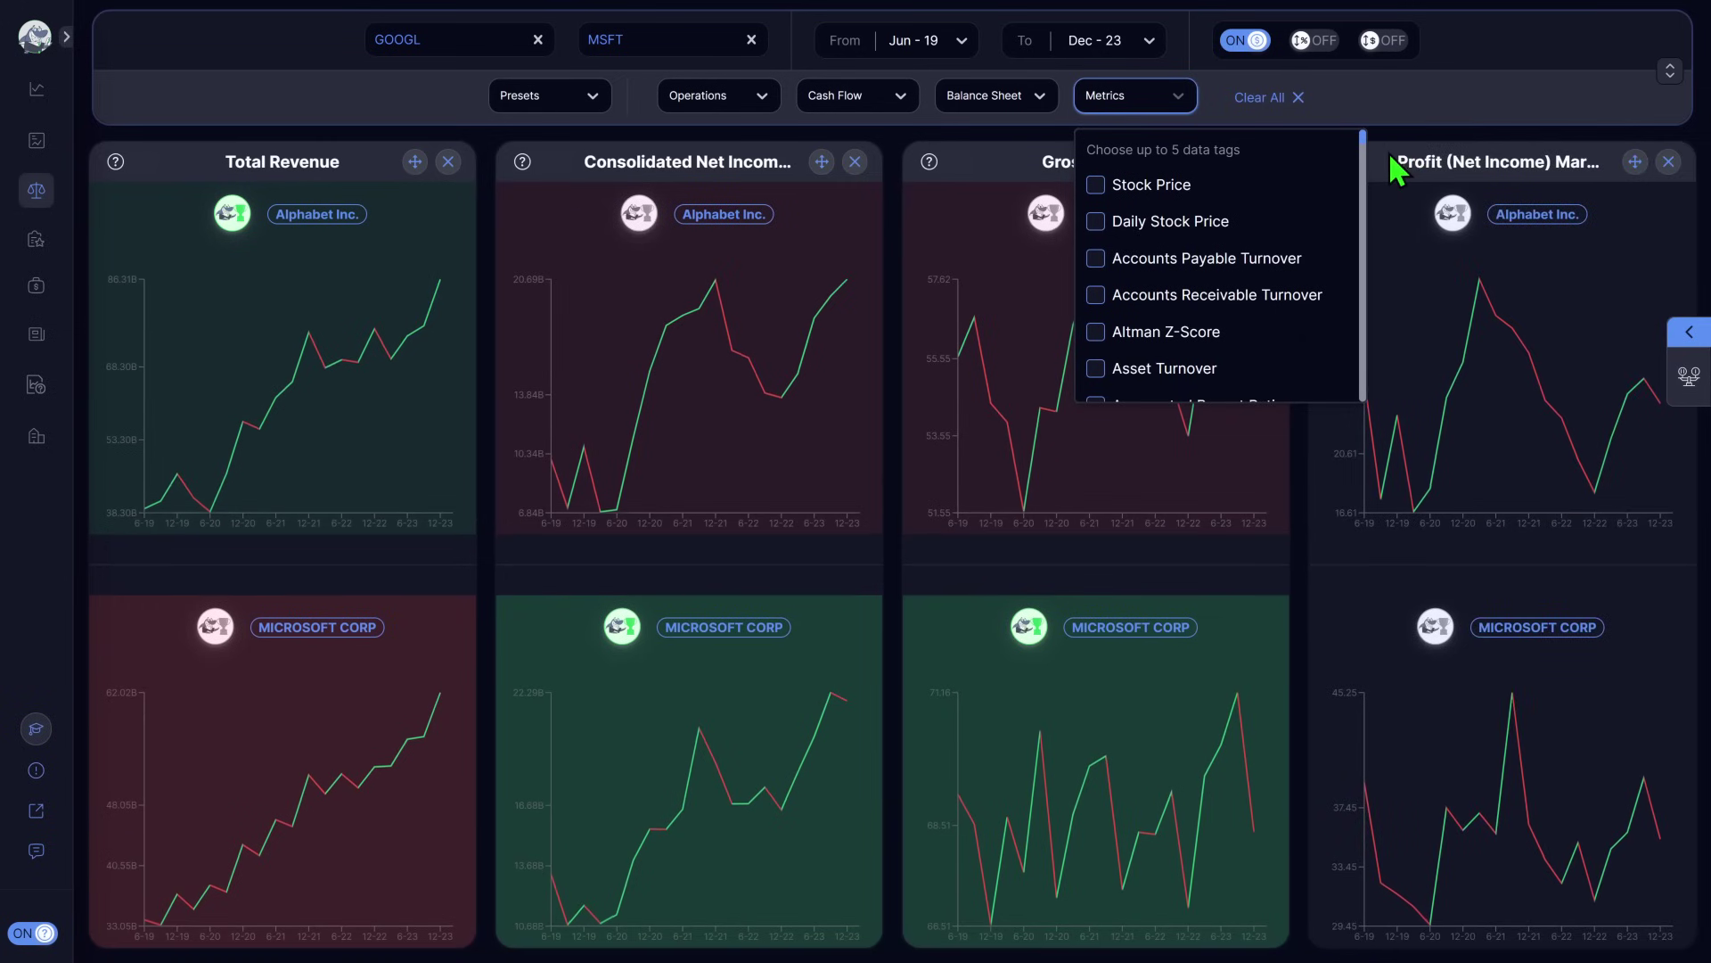
{"action": "left_click", "coordinate": [1391, 157]}
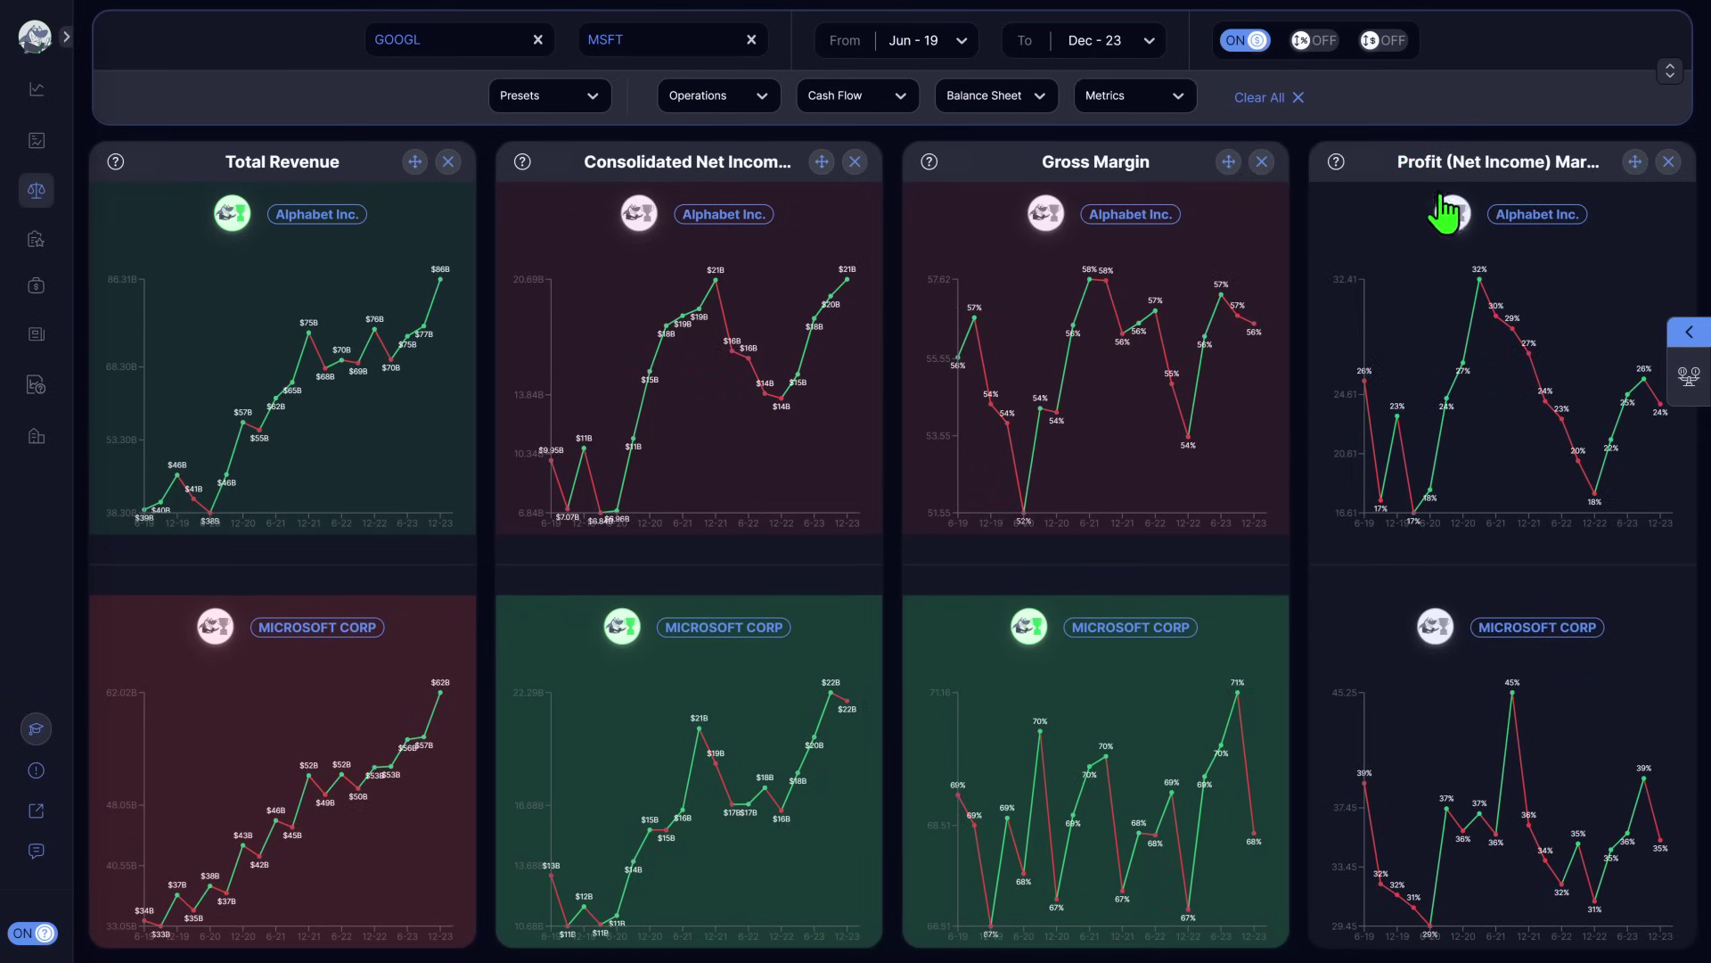
{"action": "mouse_move", "coordinate": [1469, 334]}
{"action": "left_click", "coordinate": [1435, 625]}
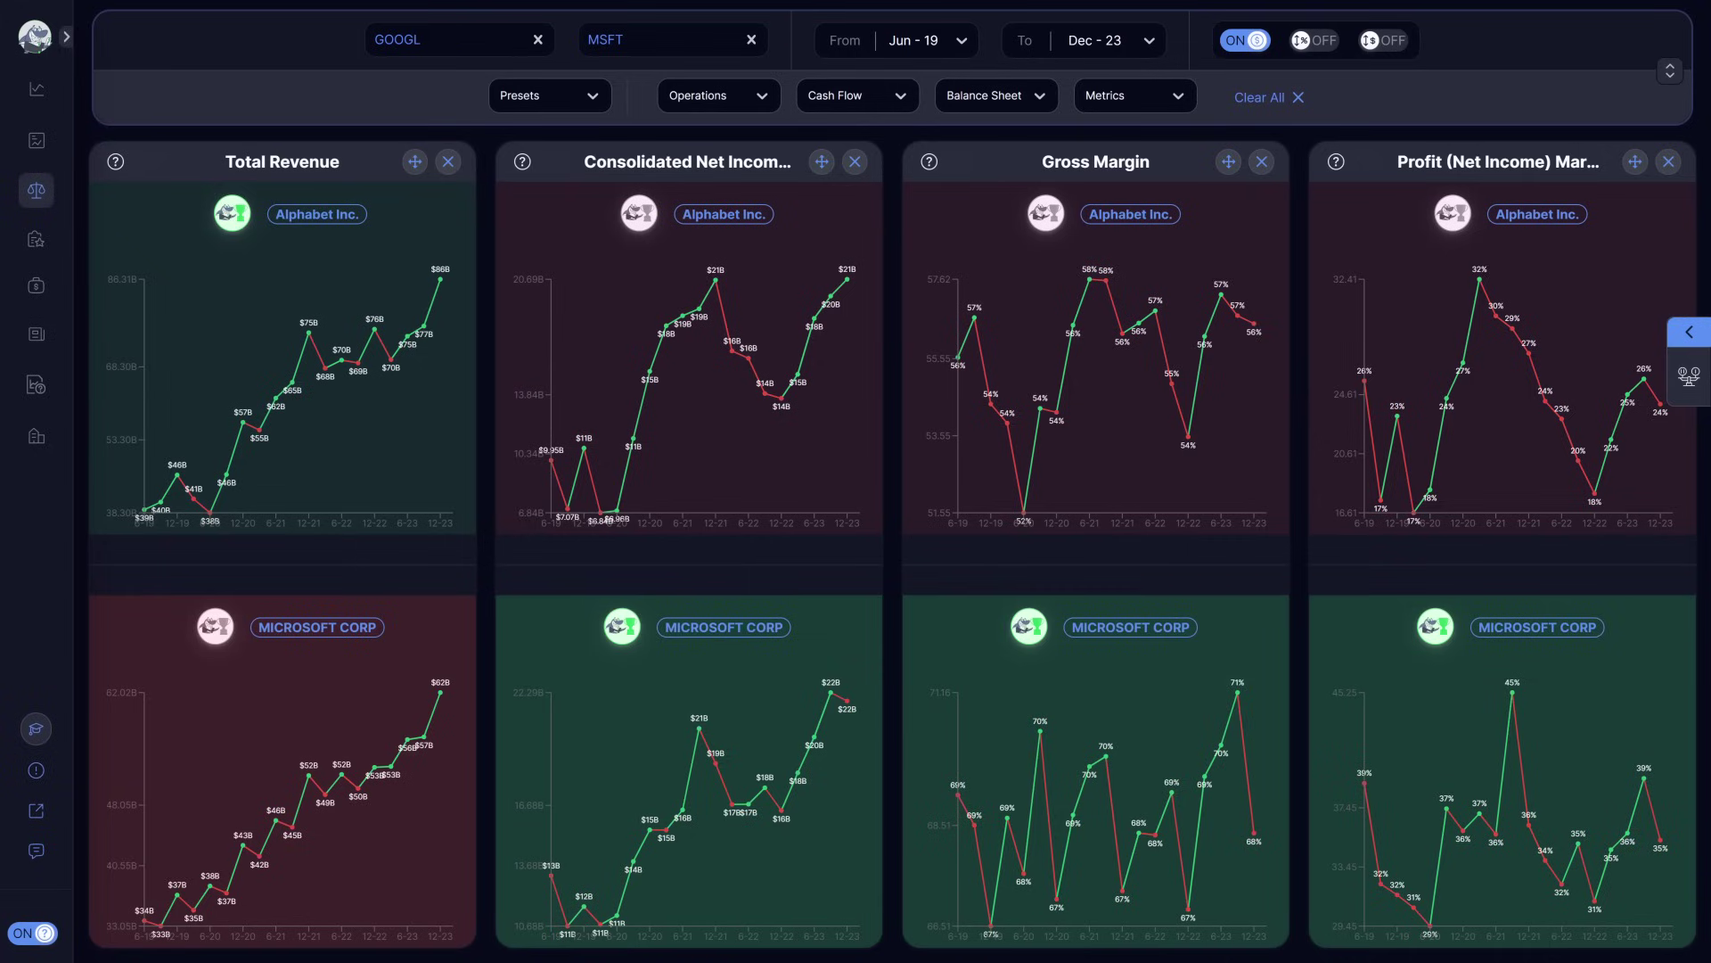
- Expand the Scorecard panel on the right edge to show all four metric winners
{"action": "left_click", "coordinate": [1693, 343]}
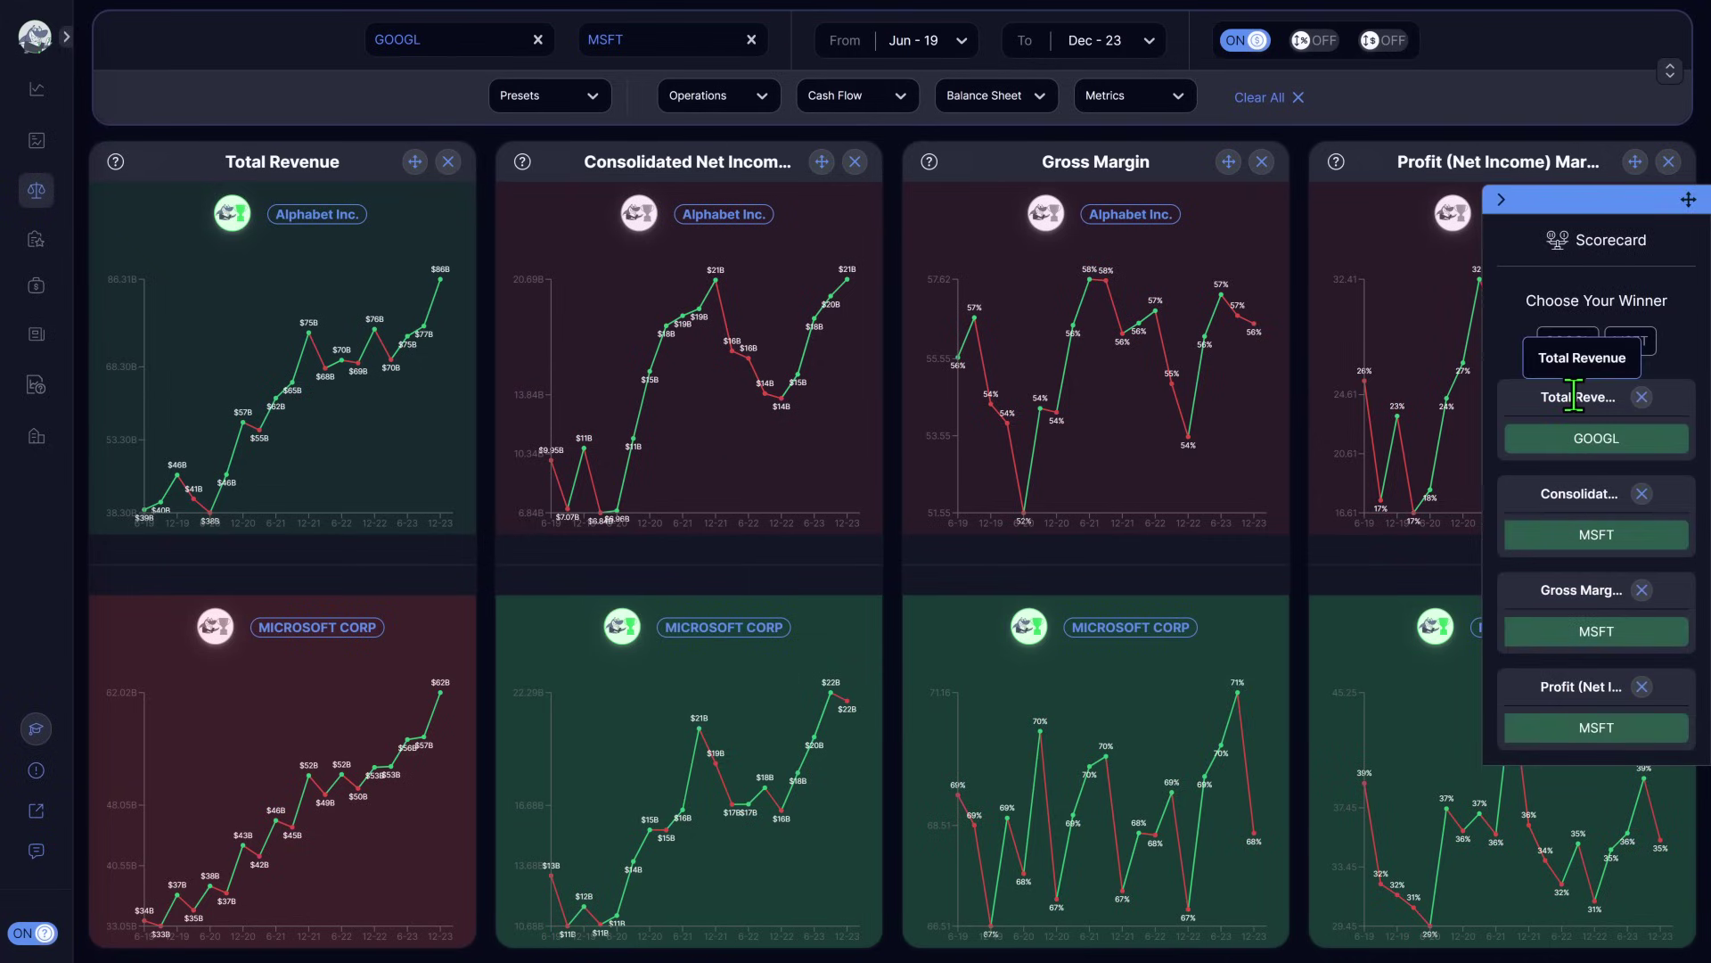